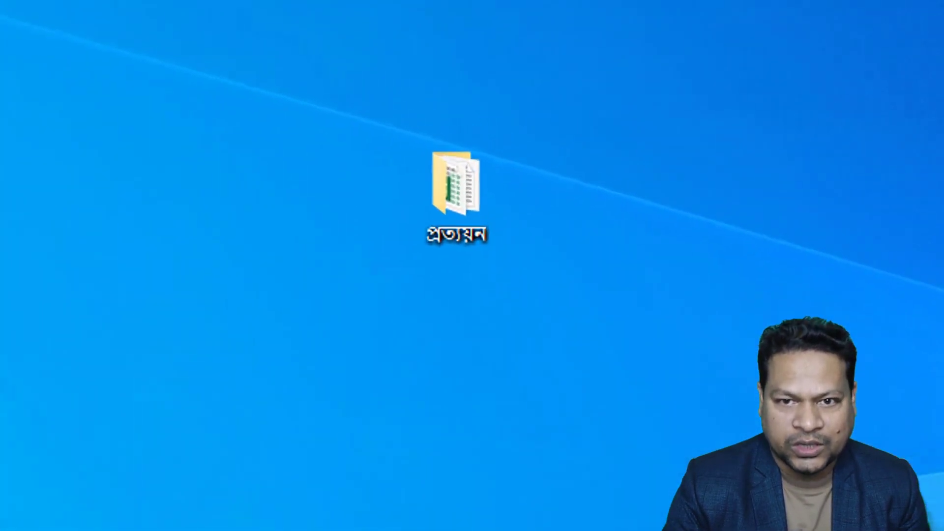
# - Open the Word document প্রত্যয়ন-২০২২ ৫ম from the desktop folder প্রত্যয়ন, declining the database query and closing the activation notice
pyautogui.doubleClick(459, 221)
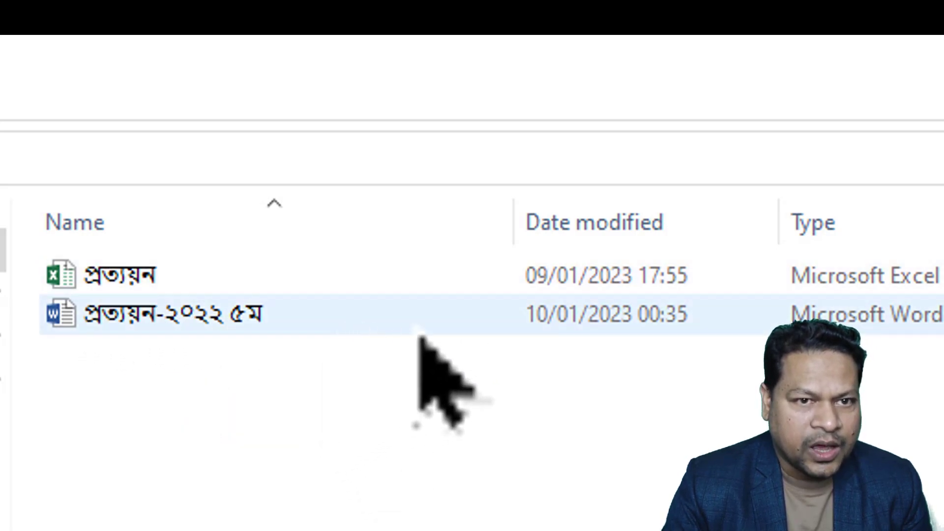
pyautogui.doubleClick(415, 318)
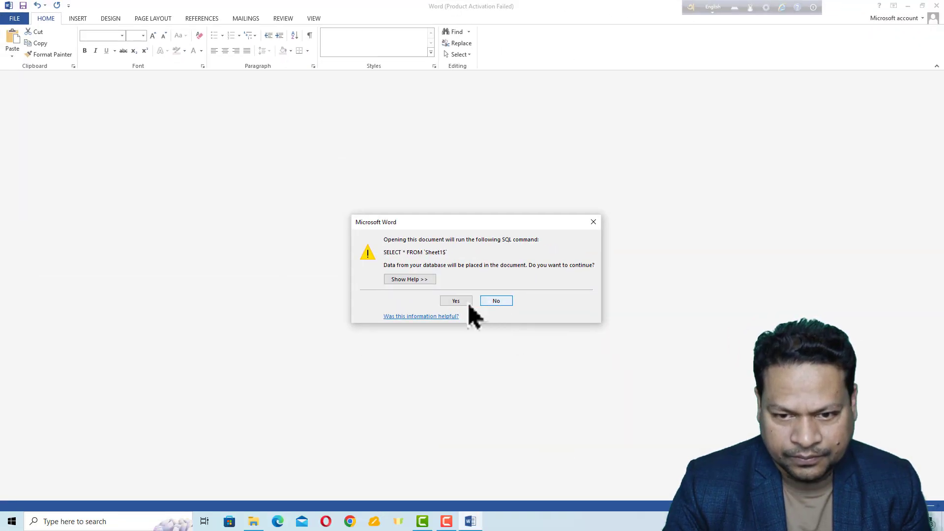
pyautogui.click(496, 301)
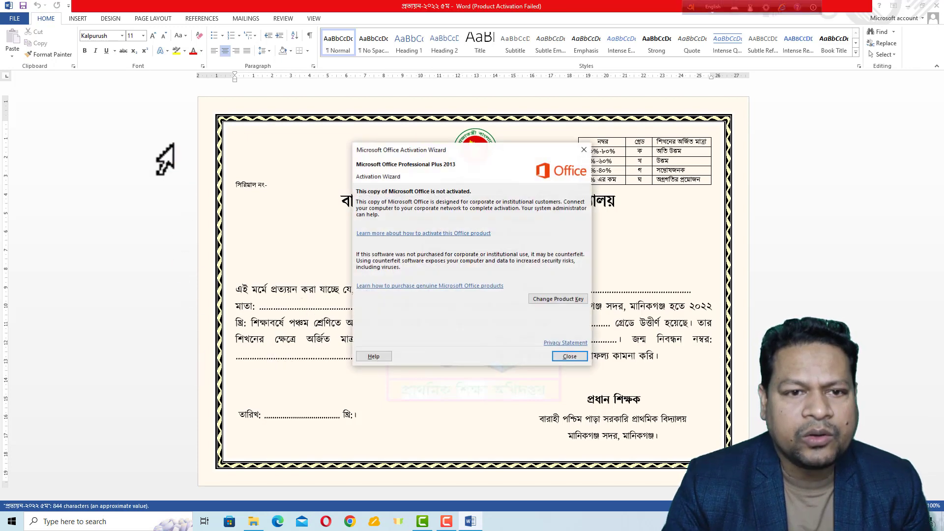
pyautogui.click(565, 356)
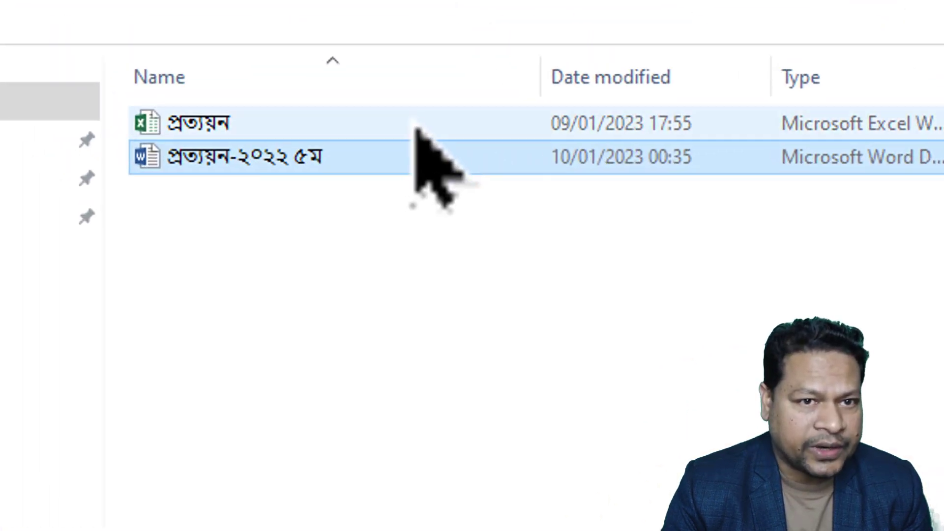
# - Open the Excel workbook প্রত্যয়ন from the same folder and dismiss the activation notice
pyautogui.doubleClick(416, 124)
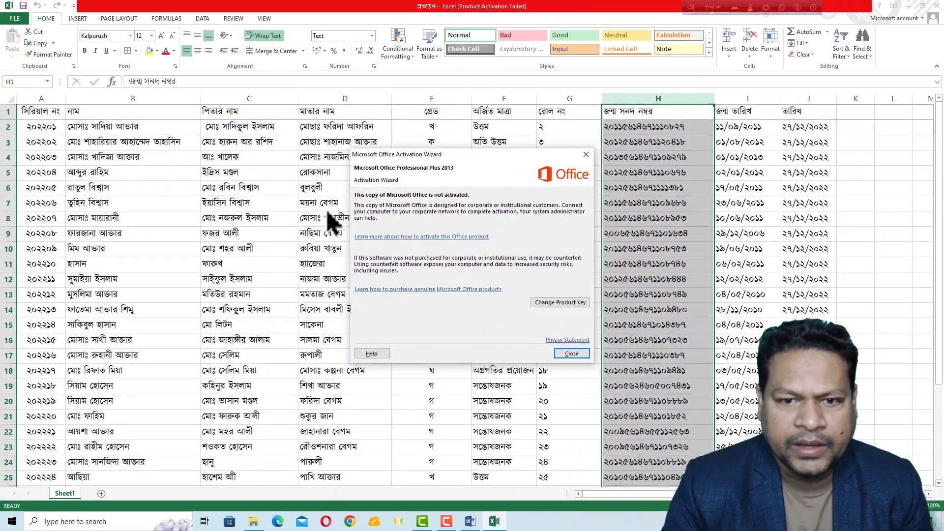
pyautogui.click(572, 354)
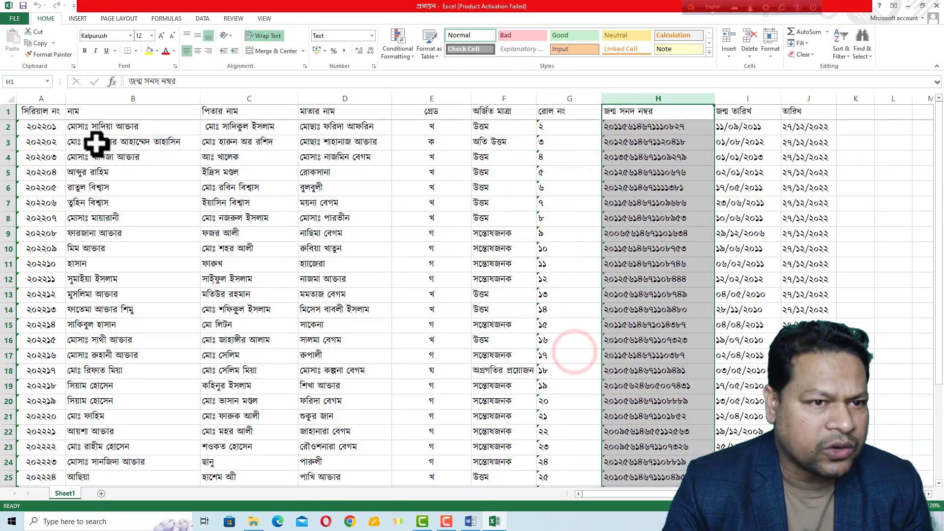
# - Review the student data column headers in row 1, from the serial number through to the date column
pyautogui.moveTo(97, 157); pyautogui.dragTo(96, 142)
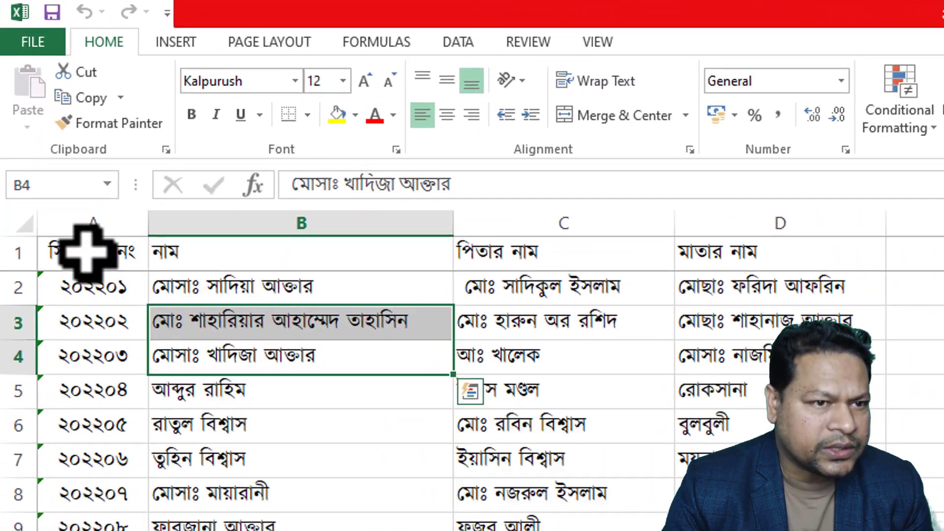
pyautogui.click(37, 111)
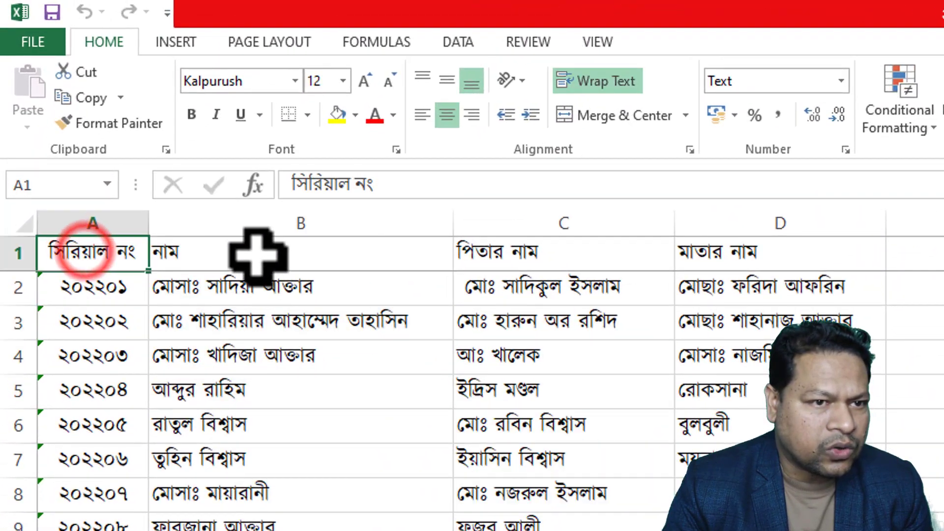
pyautogui.click(257, 253)
pyautogui.click(781, 252)
pyautogui.click(315, 162)
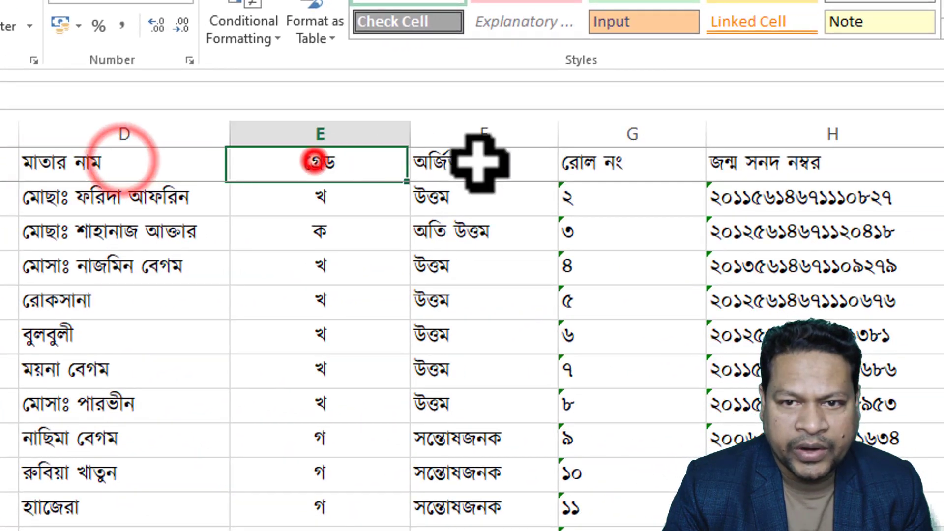
pyautogui.click(487, 161)
pyautogui.click(634, 162)
pyautogui.click(804, 165)
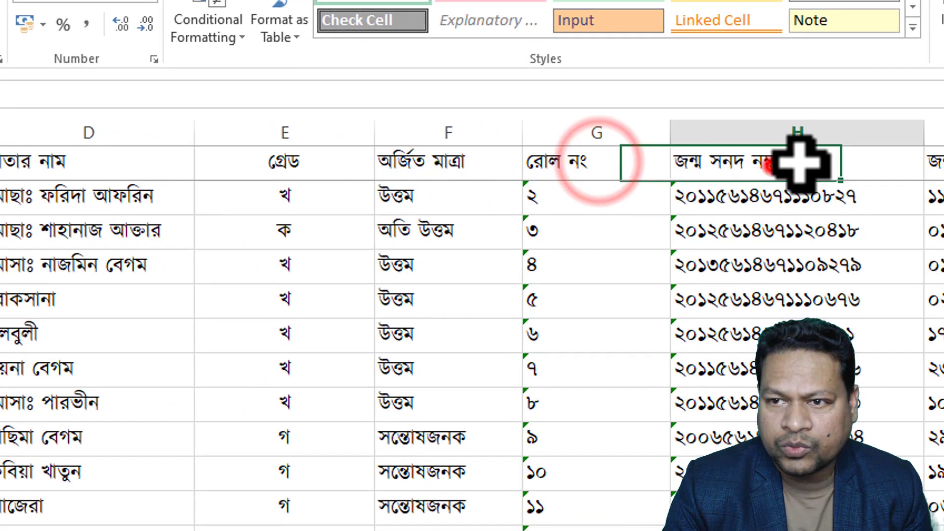
pyautogui.click(581, 153)
pyautogui.click(718, 148)
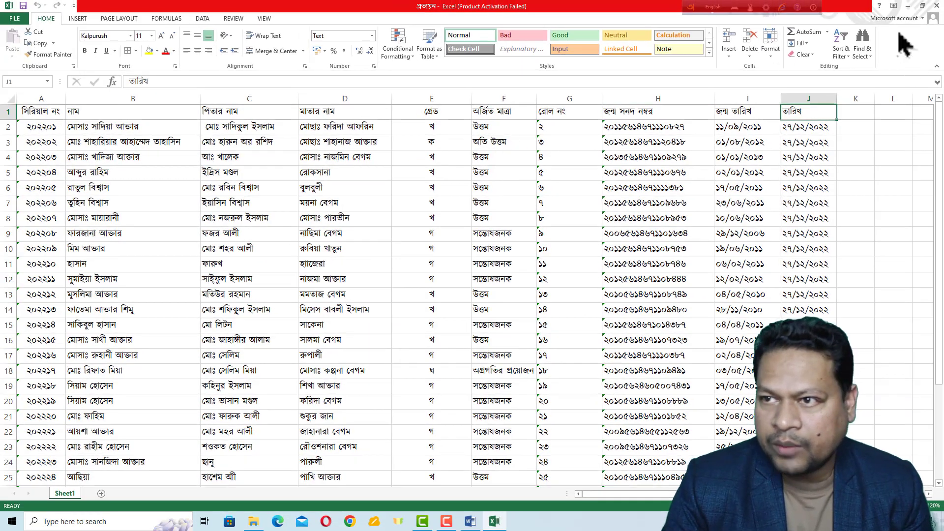
# - Minimize the workbook, close the folder window and switch to the certificate document in Word
pyautogui.click(909, 6)
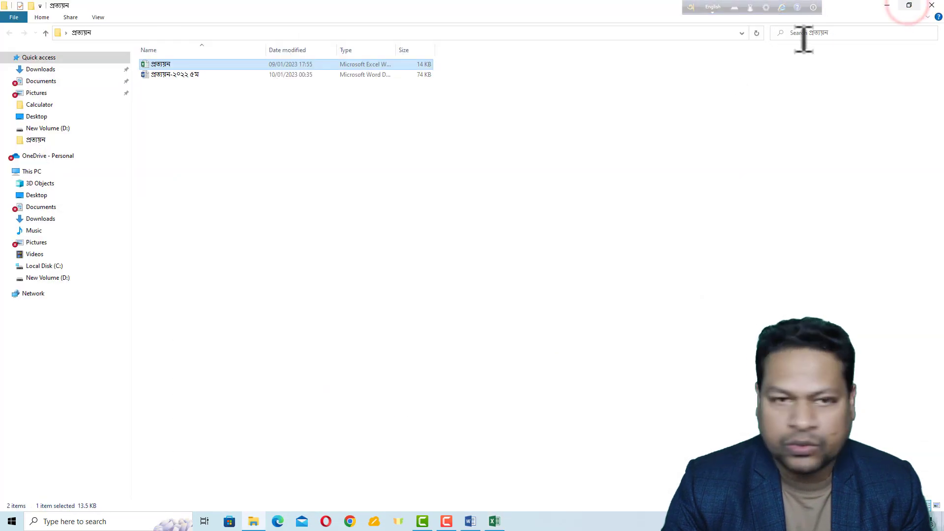
pyautogui.click(935, 6)
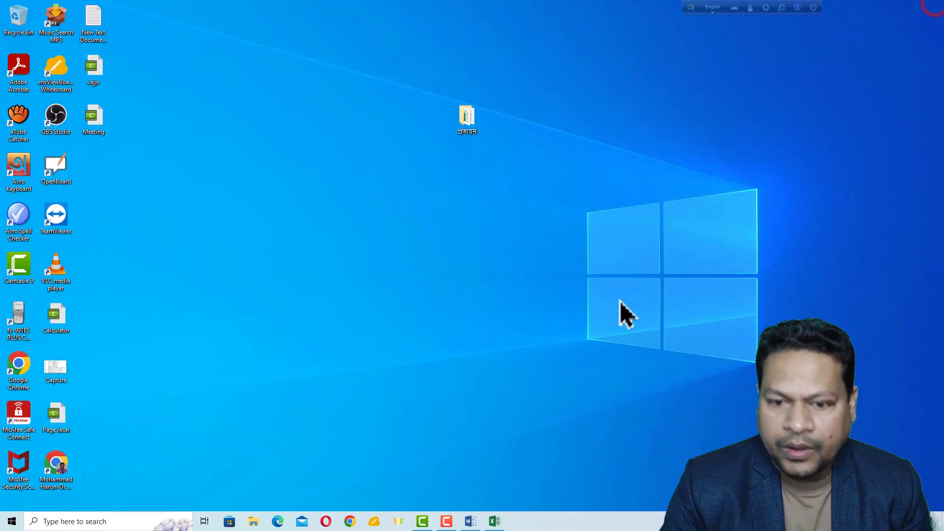
pyautogui.click(470, 521)
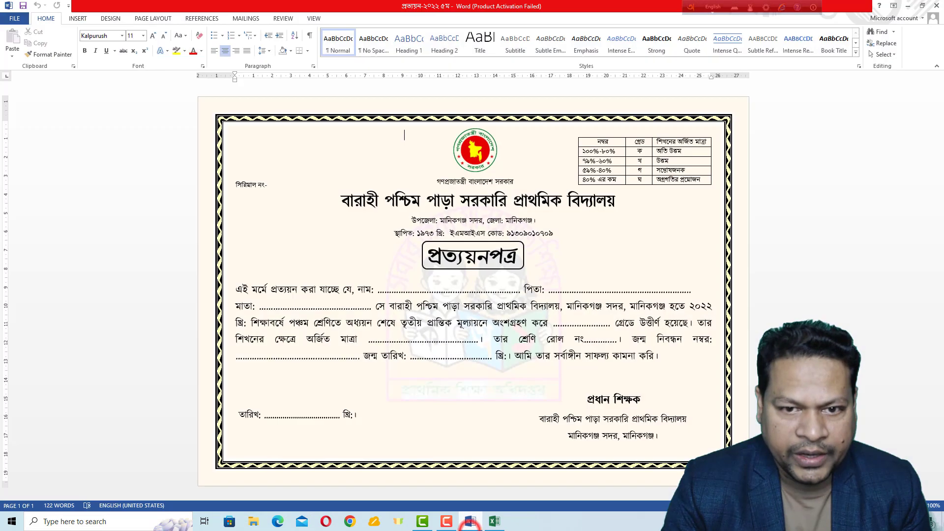
# - Draw a small text box directly after the সিরিয়াল নং- label and nudge it into line with the label
pyautogui.click(281, 185)
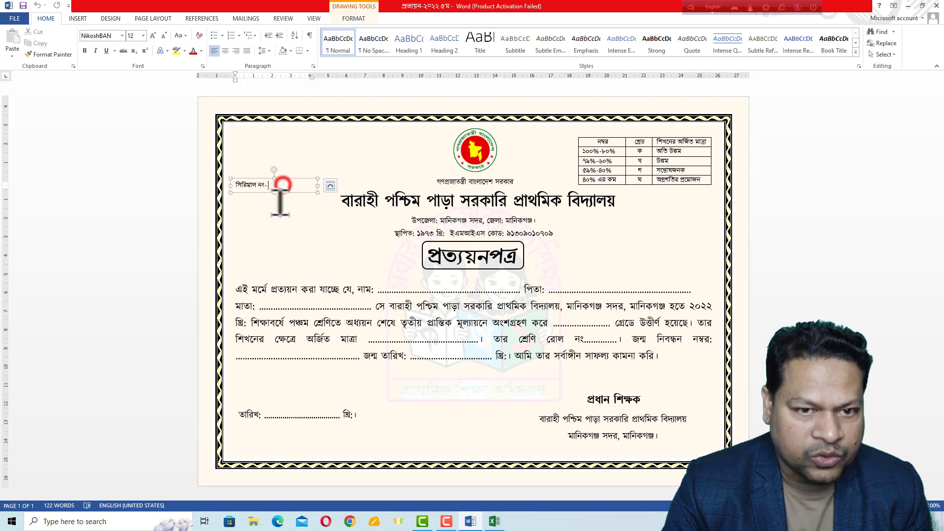
pyautogui.click(276, 228)
pyautogui.click(78, 18)
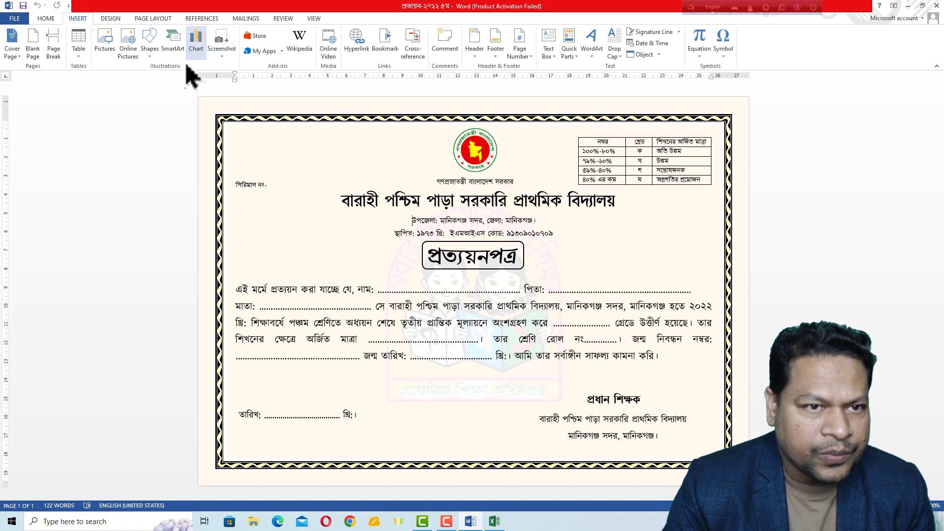
pyautogui.click(149, 56)
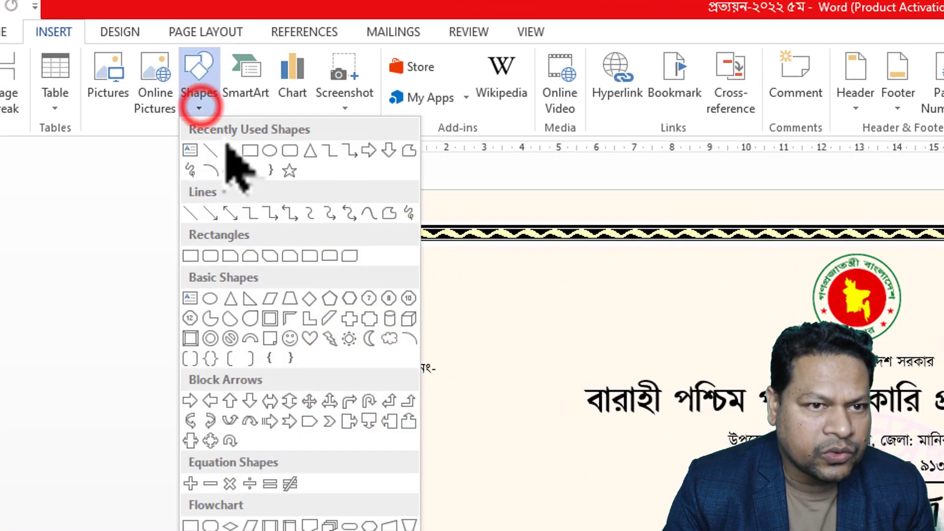
pyautogui.click(190, 150)
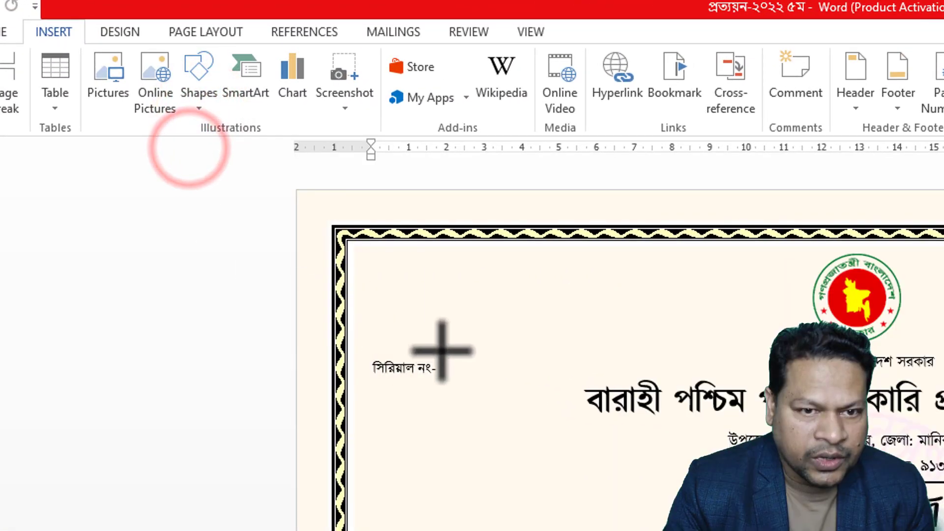
pyautogui.moveTo(448, 350)
pyautogui.mouseDown()
pyautogui.moveTo(521, 387)
pyautogui.moveTo(590, 392)
pyautogui.mouseUp()
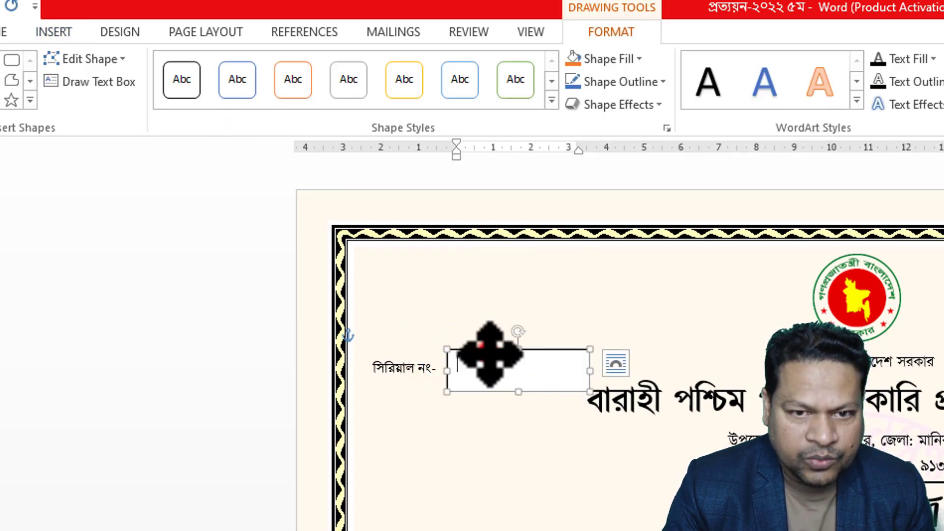
pyautogui.moveTo(490, 355); pyautogui.dragTo(490, 355)
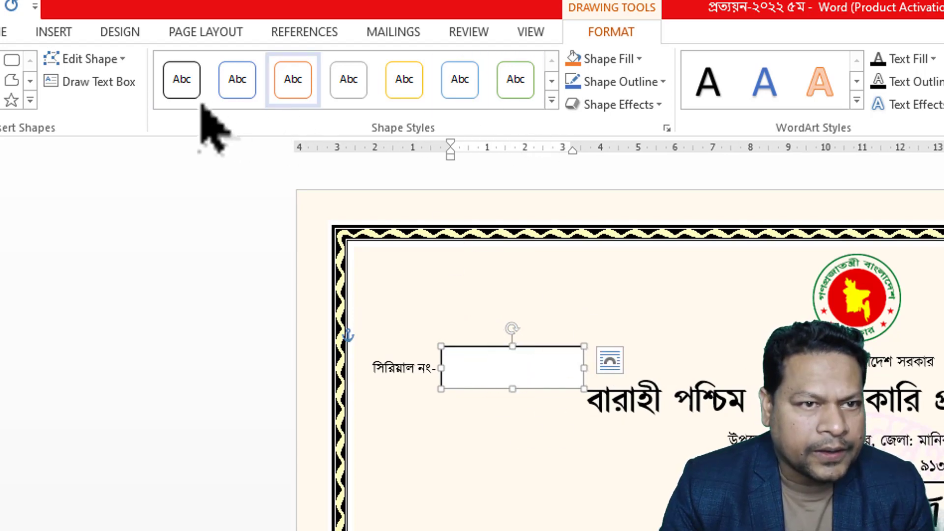
# - Set the new text box's font size to 12 and compare it with the serial number label's font settings
pyautogui.click(2, 32)
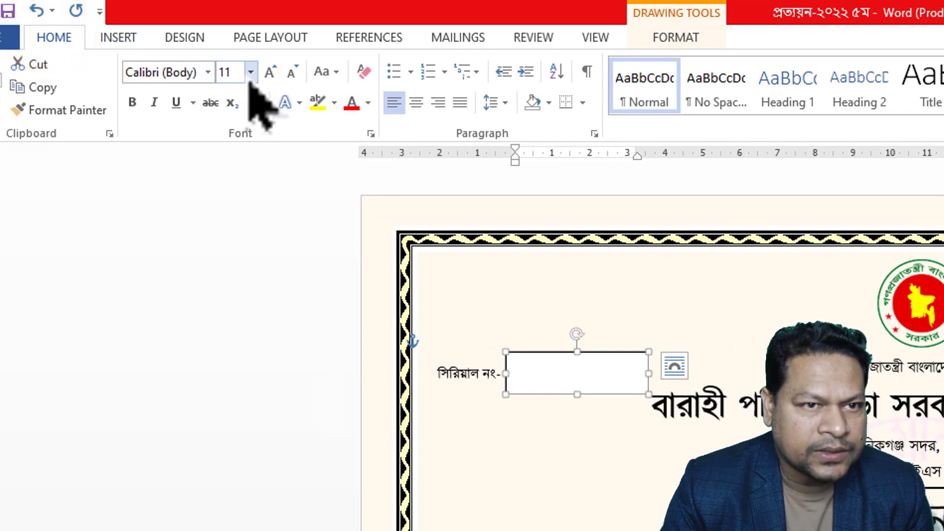
pyautogui.click(248, 73)
pyautogui.click(235, 169)
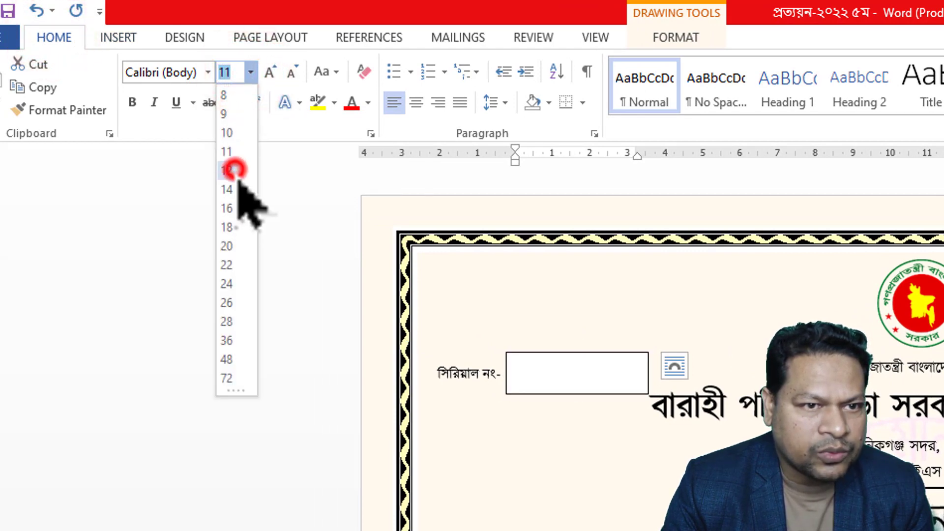
pyautogui.click(464, 371)
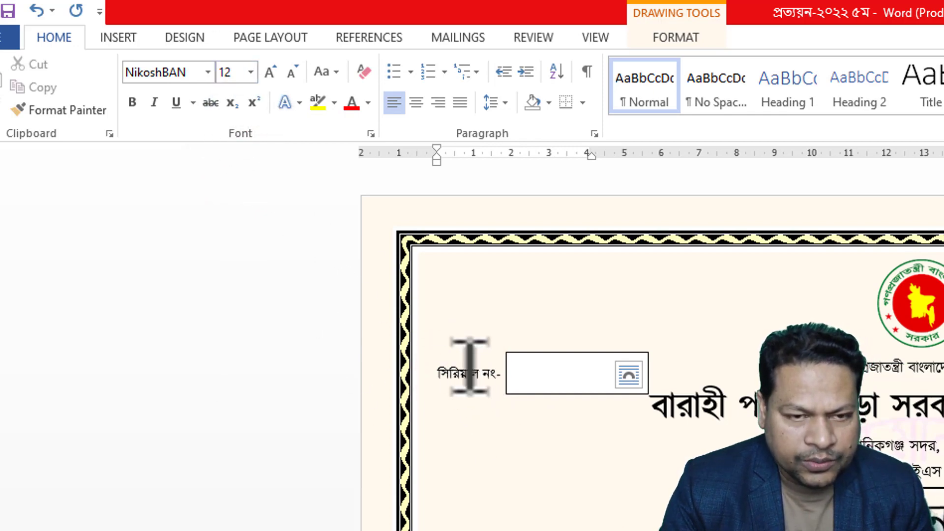
pyautogui.click(549, 370)
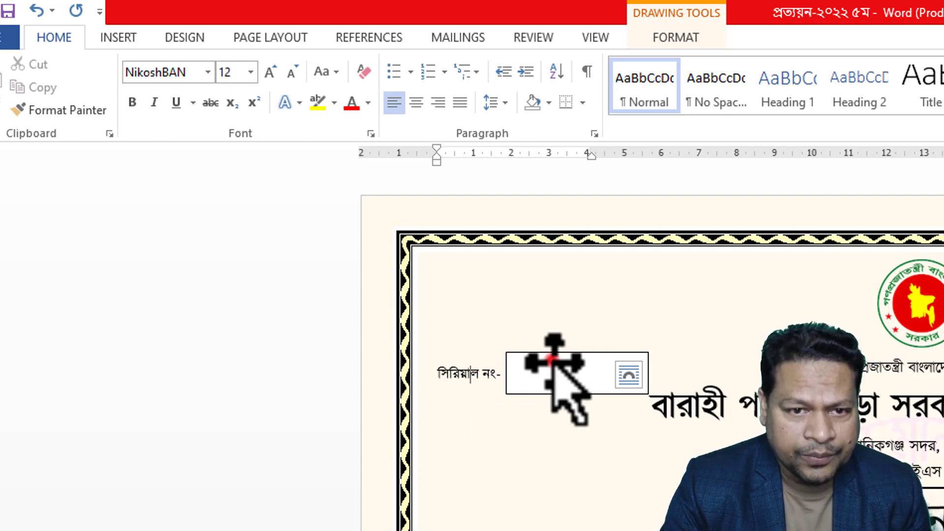
pyautogui.click(568, 455)
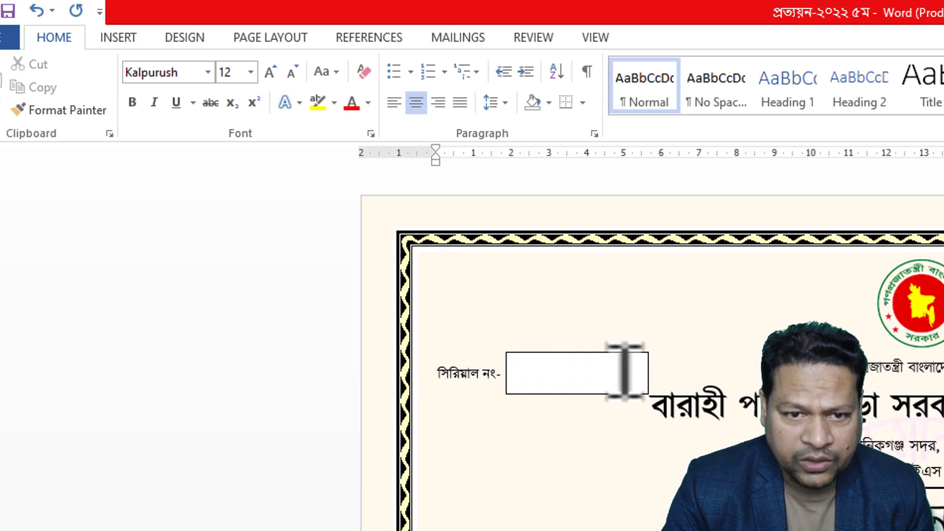
# - Remove the fill and the outline from the text box beside the serial number label
pyautogui.click(586, 363)
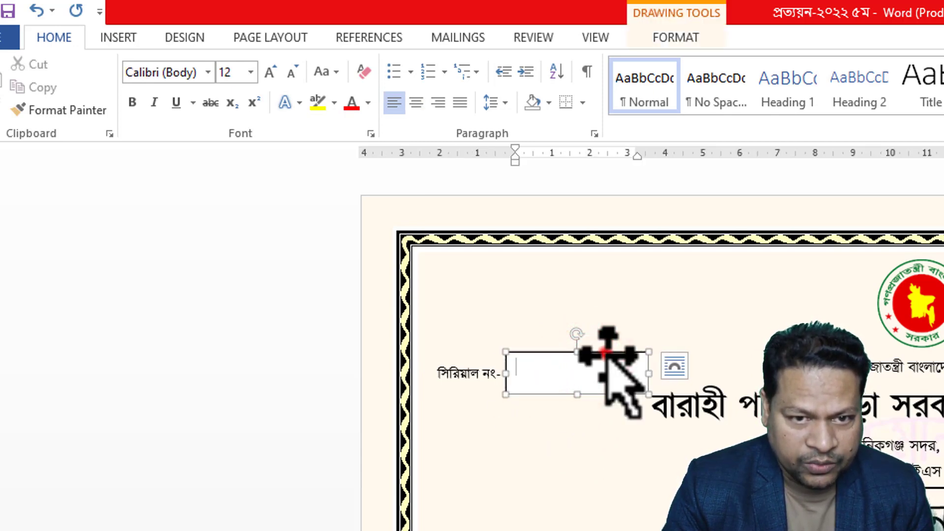
pyautogui.click(606, 352)
pyautogui.click(673, 37)
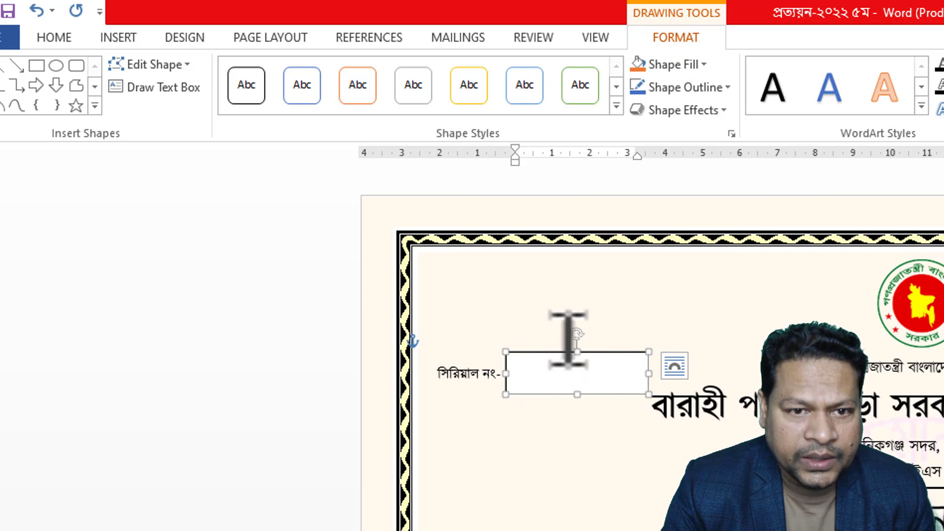
pyautogui.click(703, 64)
pyautogui.click(683, 237)
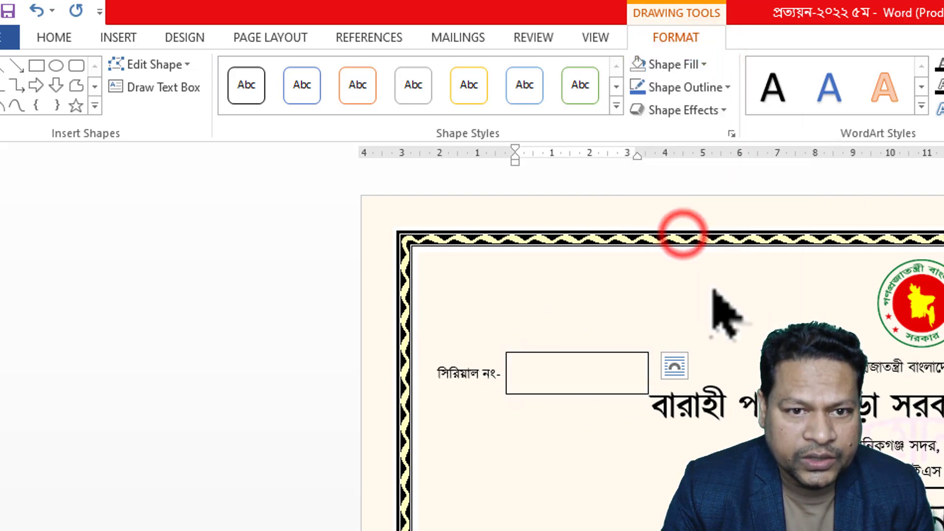
pyautogui.click(724, 87)
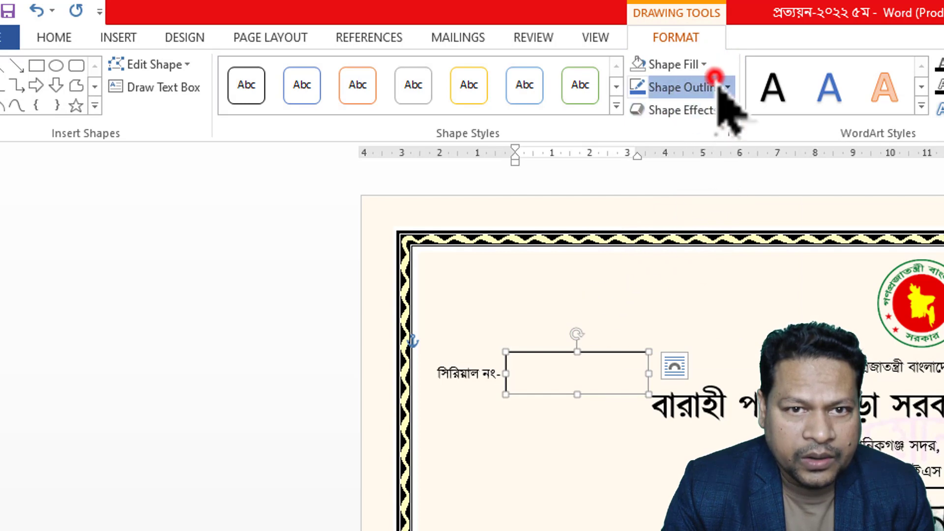
pyautogui.click(680, 264)
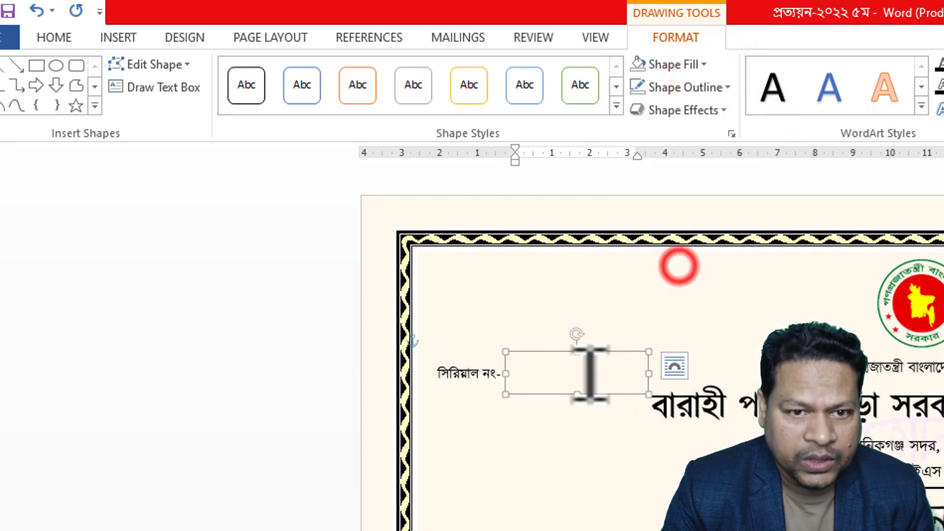
# - Set the serial number text box's font to BenSenHandwriting and center its text
pyautogui.click(608, 352)
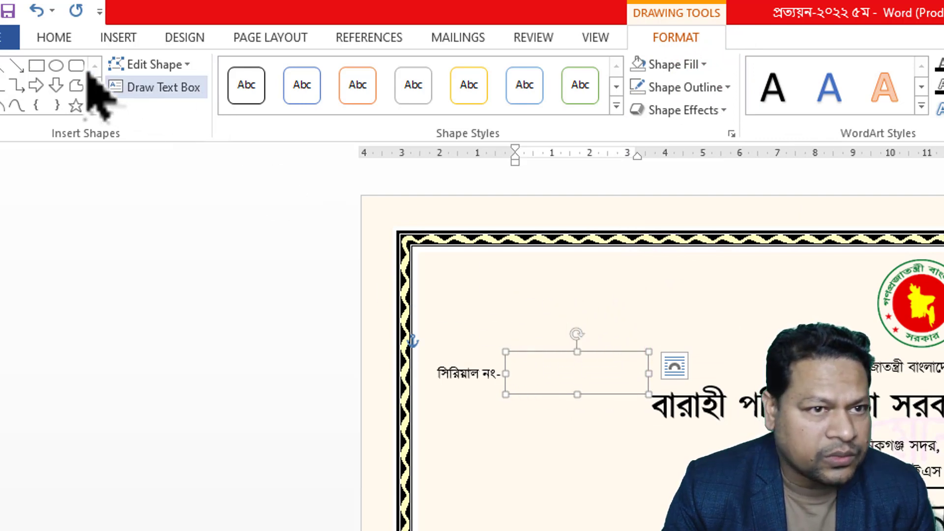
pyautogui.click(54, 38)
pyautogui.click(207, 72)
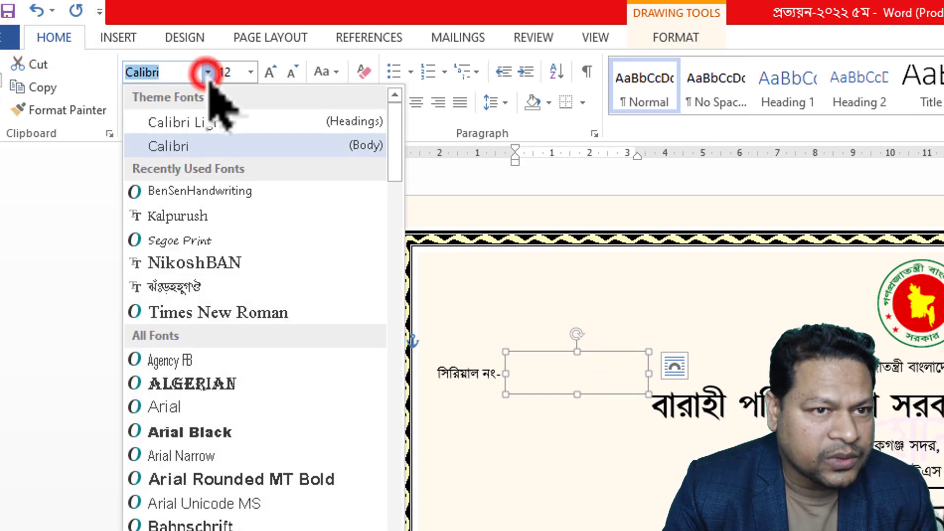
pyautogui.click(201, 196)
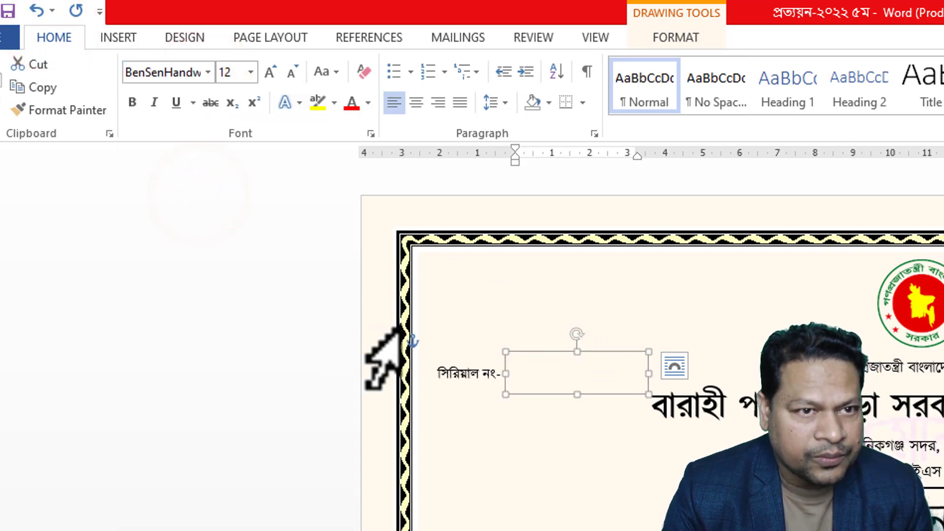
pyautogui.click(549, 356)
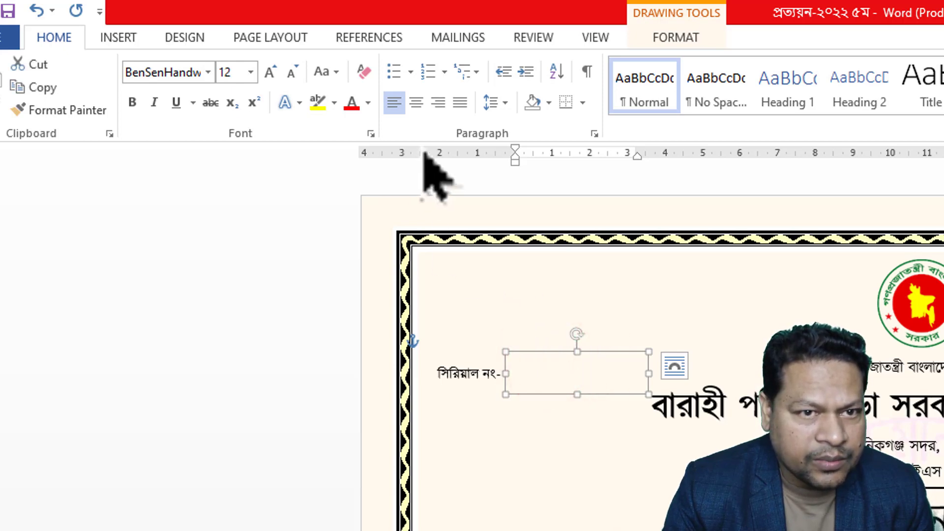
pyautogui.click(419, 103)
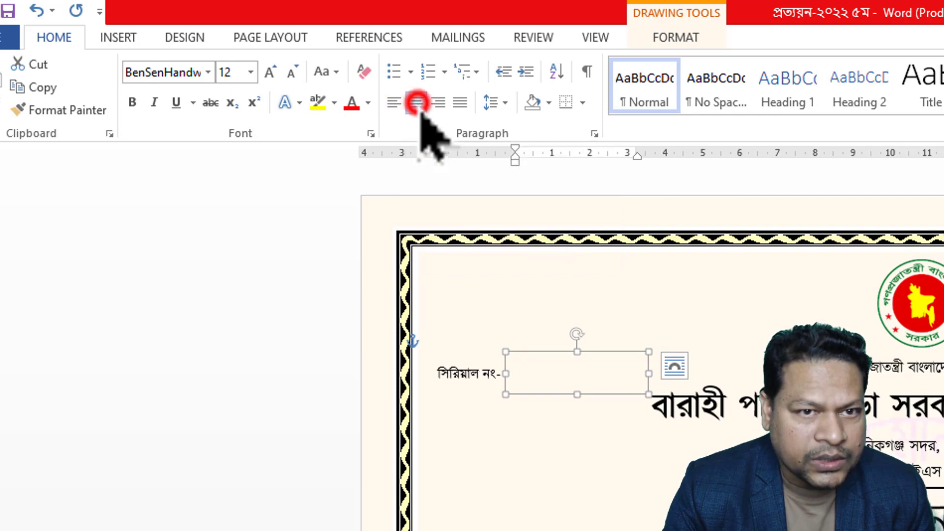
# - Try the serial number text box by entering the sample text dxfbgdf
pyautogui.click(565, 373)
pyautogui.write('dxfbgdf')
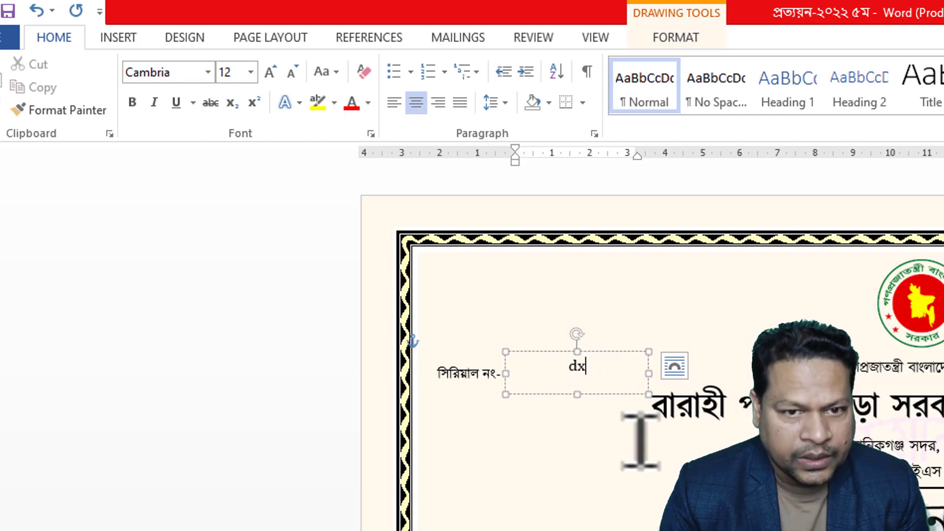
# - Duplicate the serial number text box, move the copy onto the dotted blank after নাম: and widen it to span the blank
pyautogui.click(553, 351)
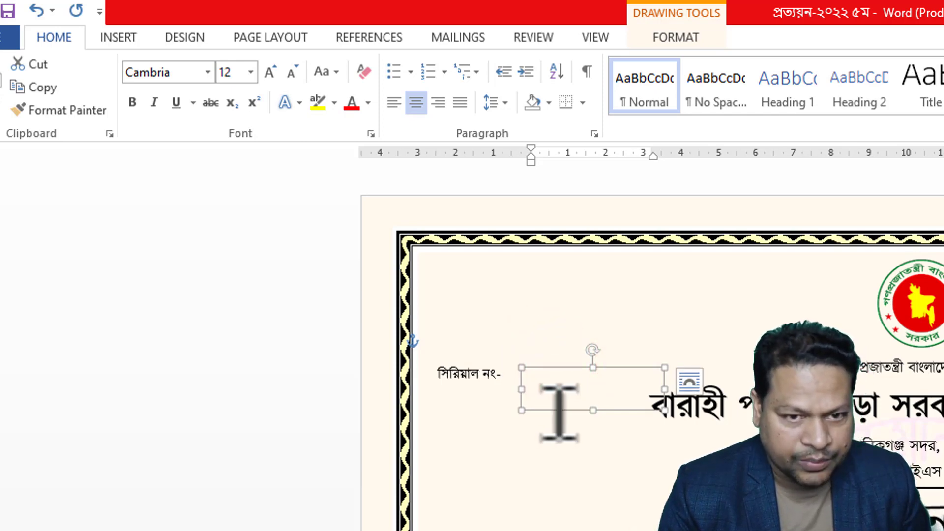
pyautogui.moveTo(571, 368); pyautogui.dragTo(772, 530)
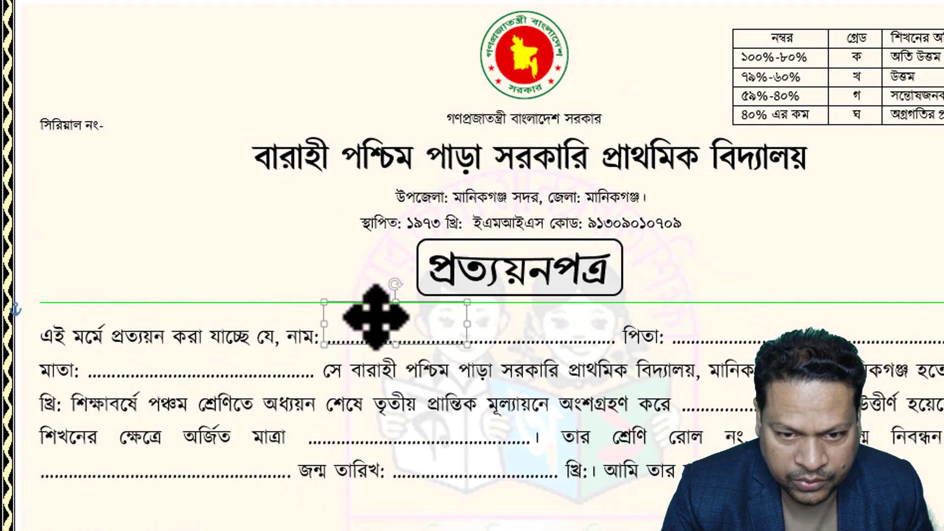
pyautogui.moveTo(467, 323); pyautogui.dragTo(618, 320)
# - Check the font size of the certificate's body text and set the name text box's font size to 16
pyautogui.click(236, 342)
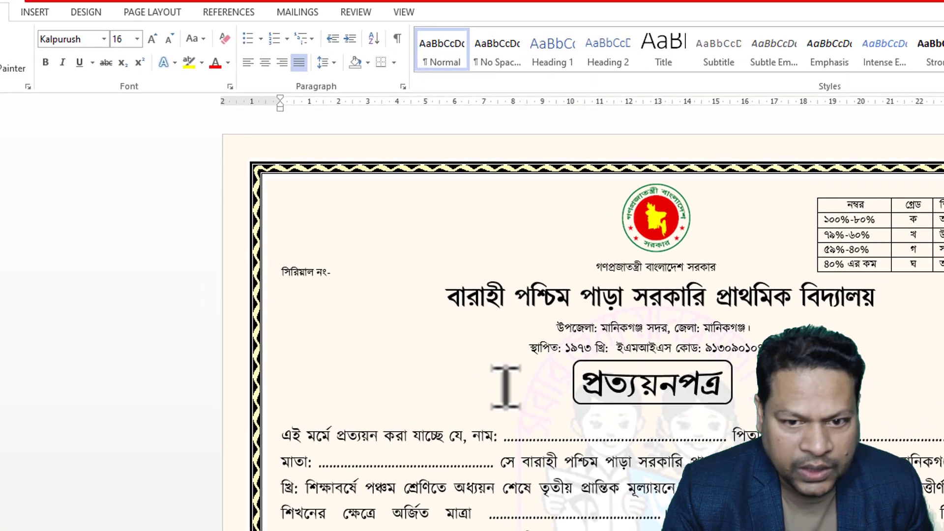
pyautogui.click(559, 428)
pyautogui.click(542, 408)
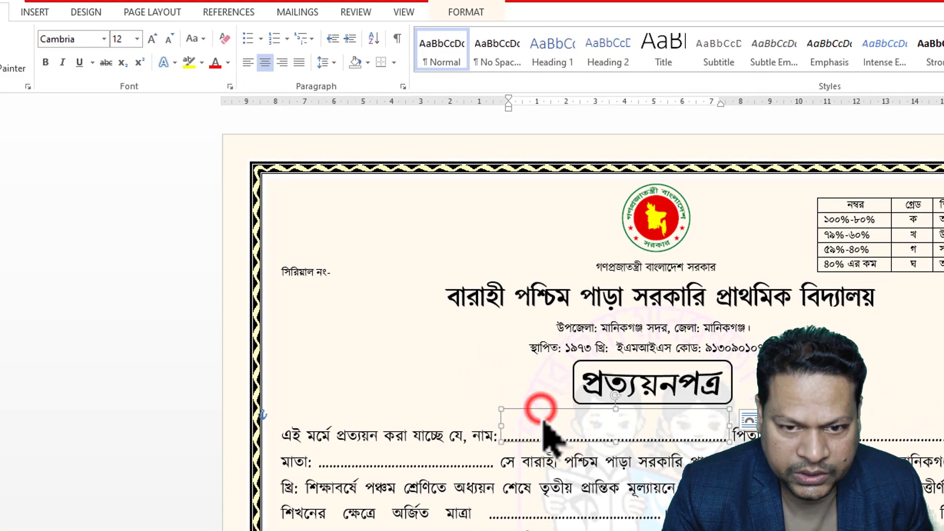
pyautogui.click(137, 39)
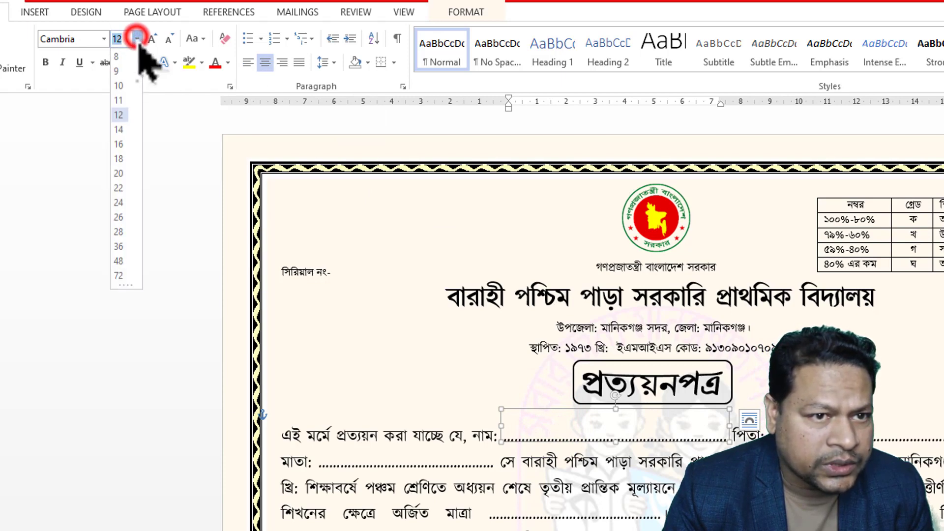
pyautogui.click(119, 144)
pyautogui.click(559, 426)
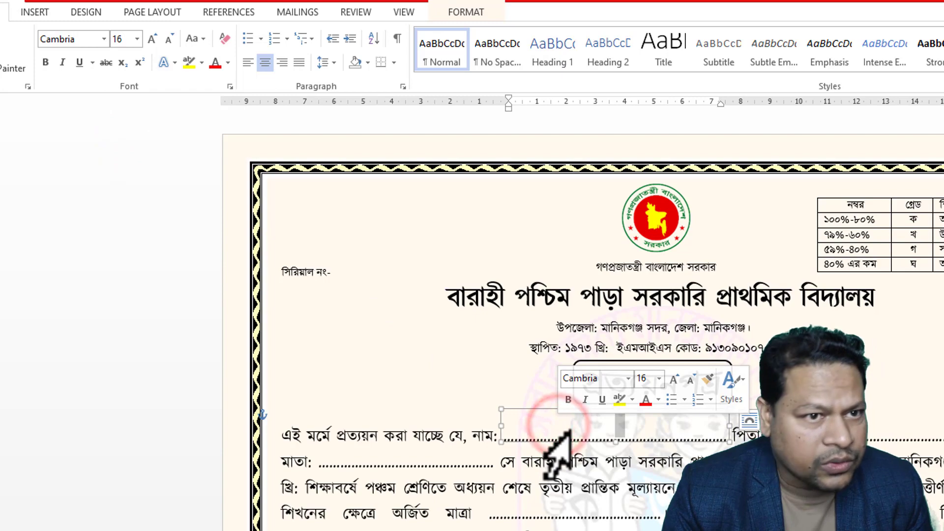
# - Set the name text box's font to BenSenHandwriting and check that its font settings are applied
pyautogui.click(534, 412)
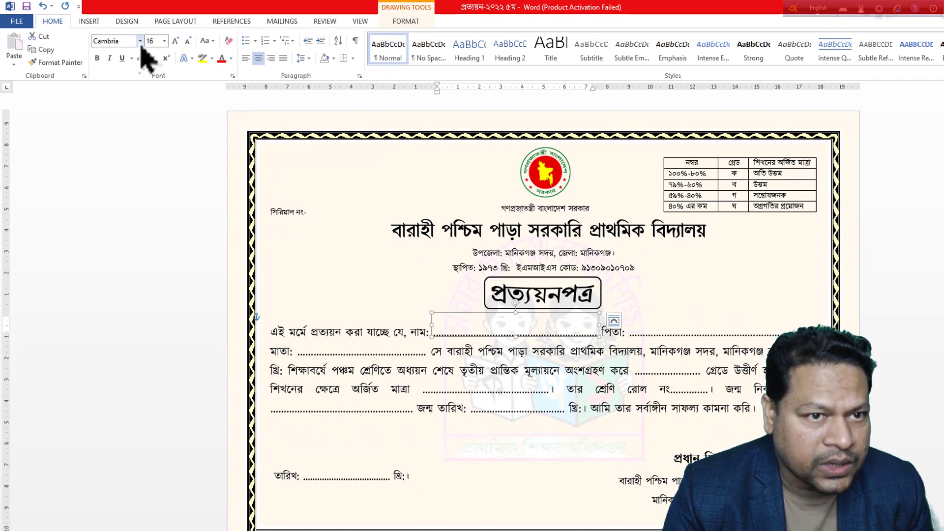
pyautogui.click(140, 41)
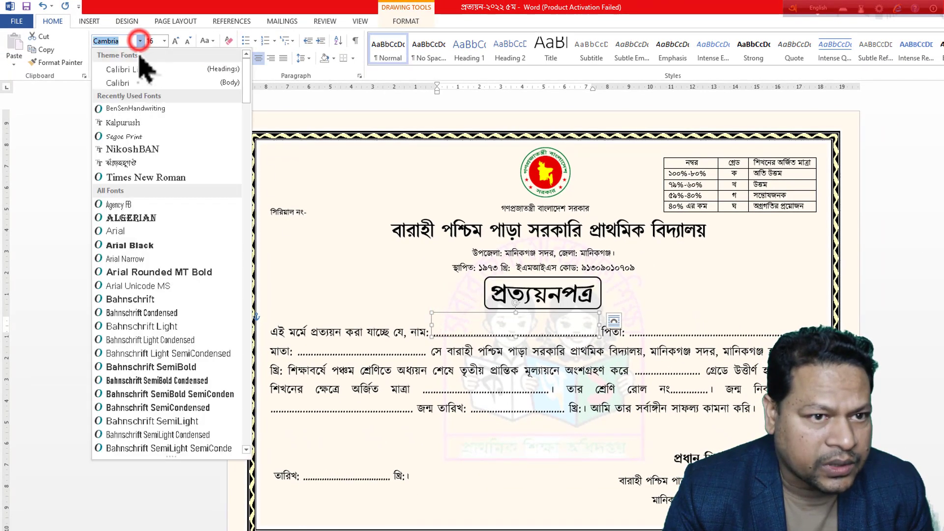
pyautogui.click(137, 106)
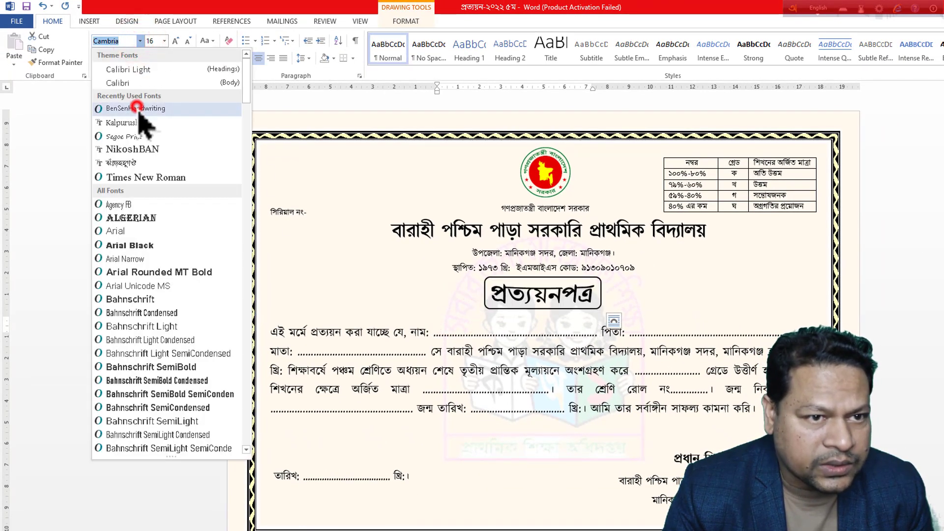
pyautogui.click(461, 328)
pyautogui.click(468, 327)
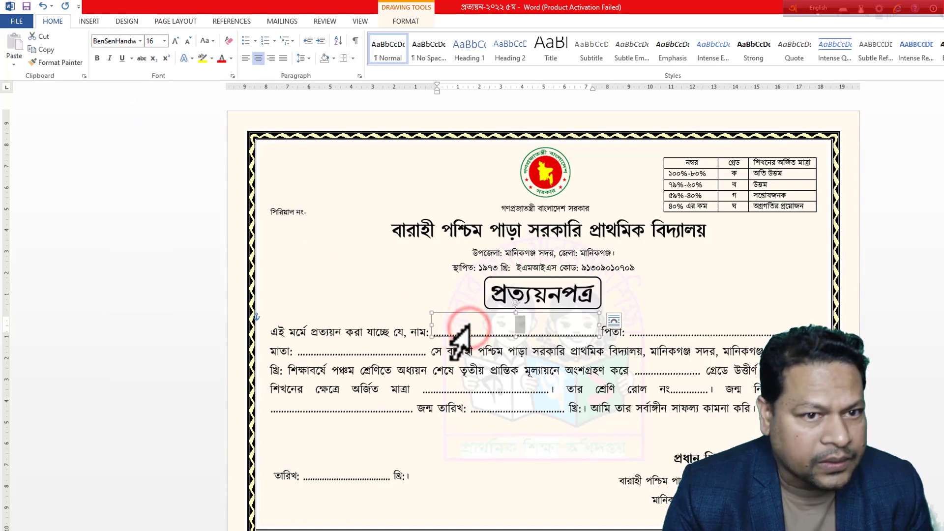
# - Set the serial number text box's font to BenSenHandwriting and check its font settings
pyautogui.click(337, 212)
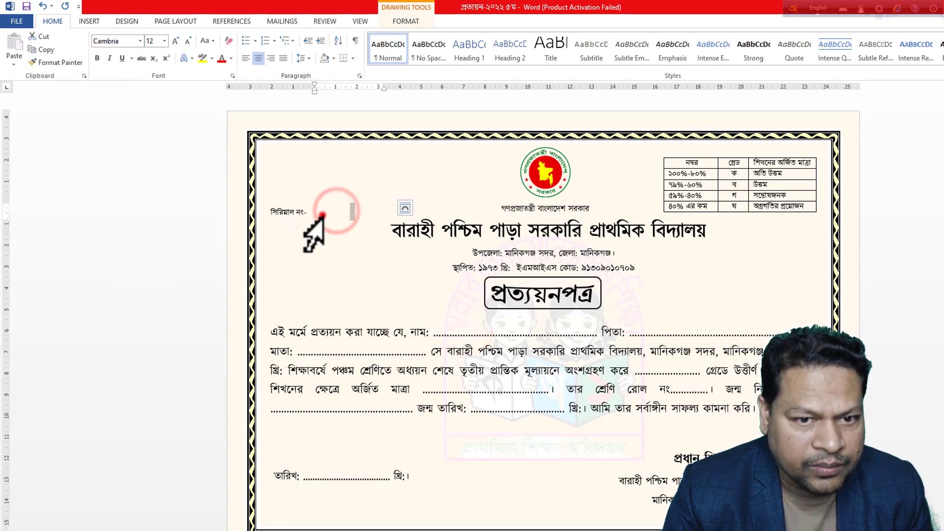
pyautogui.click(324, 202)
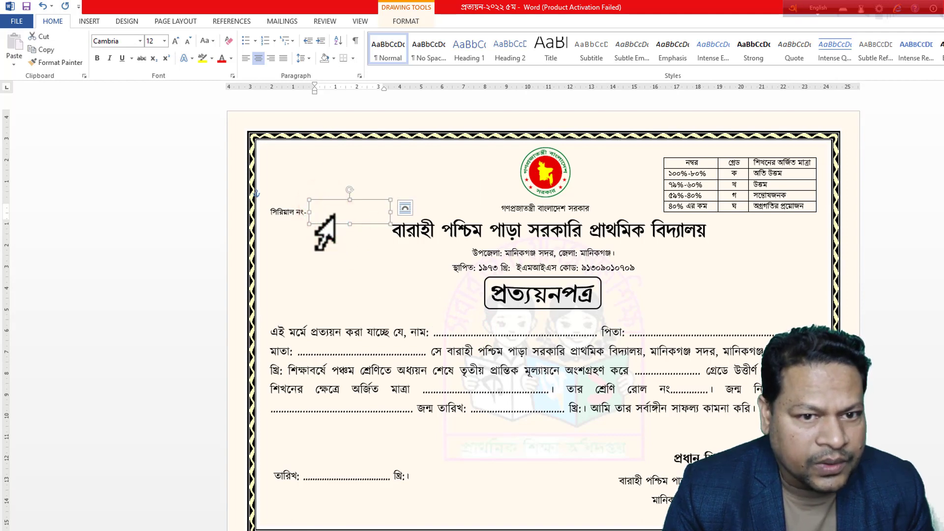
pyautogui.click(141, 41)
pyautogui.click(140, 106)
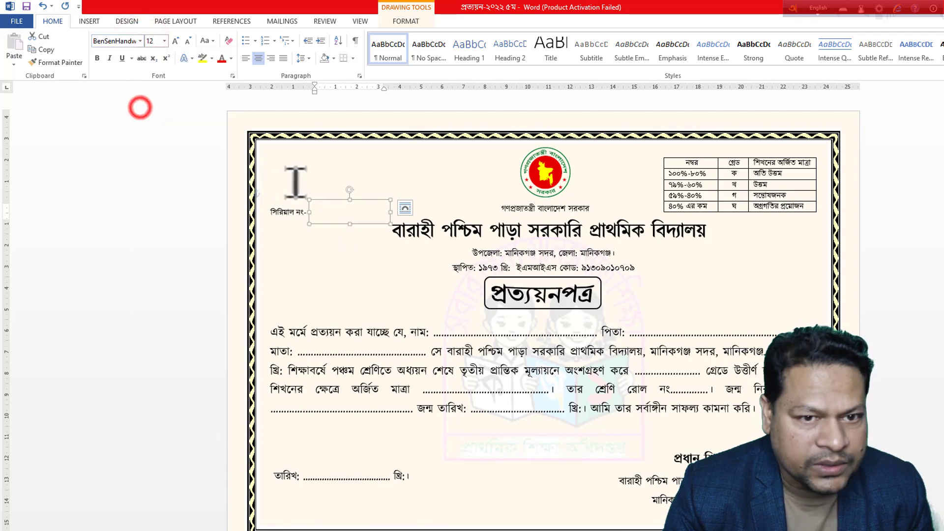
pyautogui.doubleClick(334, 210)
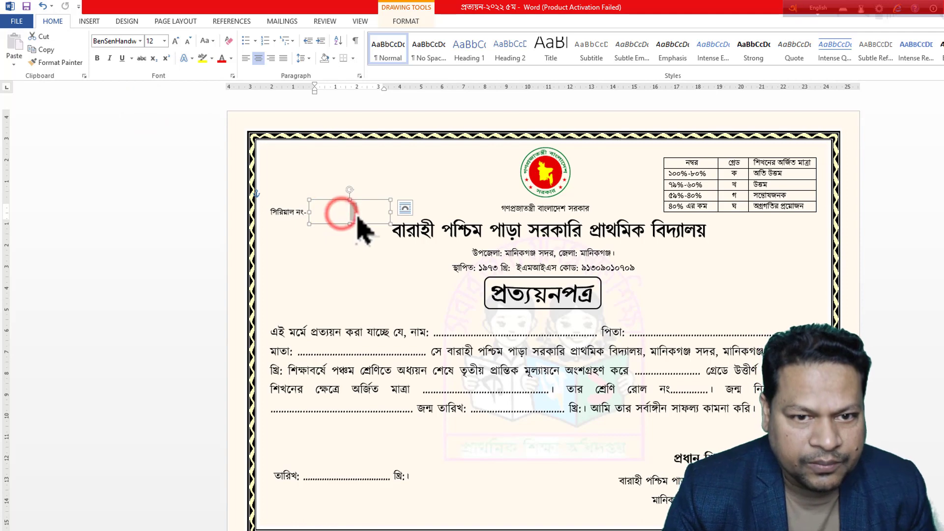
# - Copy the name text box onto the blanks for the mother's name, grade, অর্জিত মাত্রা and roll number, fitting each copy's width
pyautogui.doubleClick(486, 325)
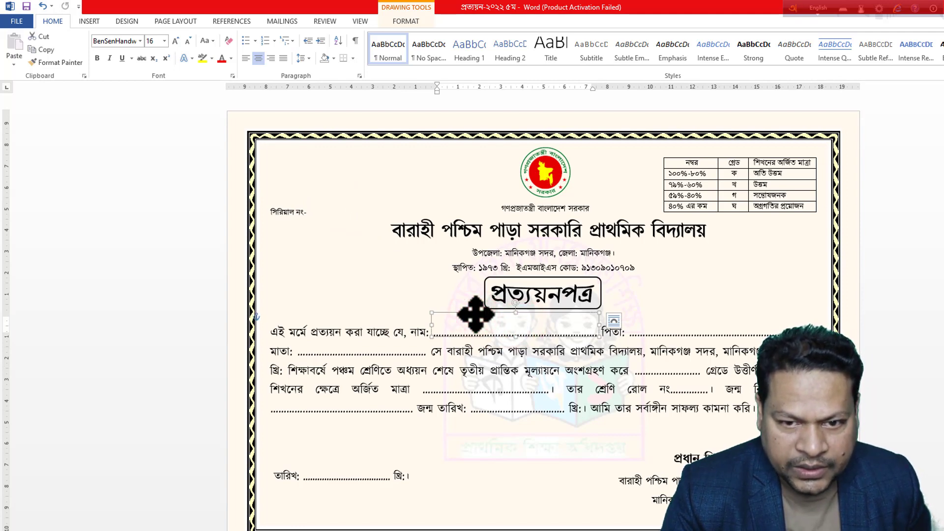
pyautogui.moveTo(476, 314); pyautogui.dragTo(330, 339)
pyautogui.click(699, 370)
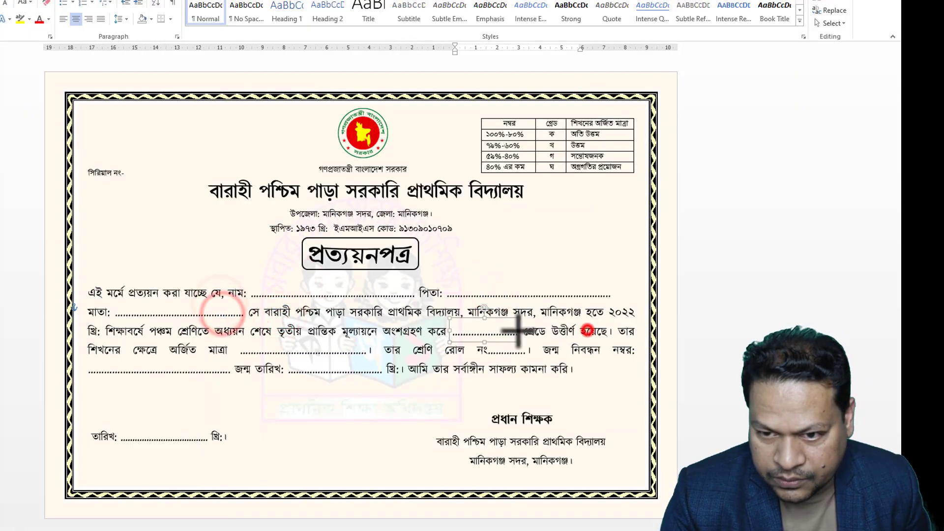
pyautogui.moveTo(349, 345); pyautogui.dragTo(596, 335)
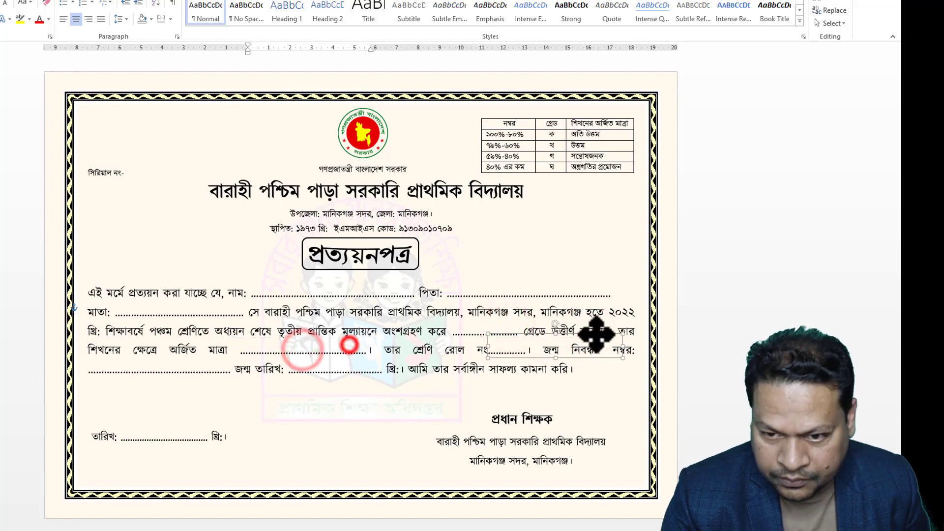
# - Copy the text box onto the blanks for the birth registration number, জন্ম তারিখ and তারিখ, fitting each copy's width
pyautogui.moveTo(514, 342); pyautogui.dragTo(141, 369)
pyautogui.click(141, 367)
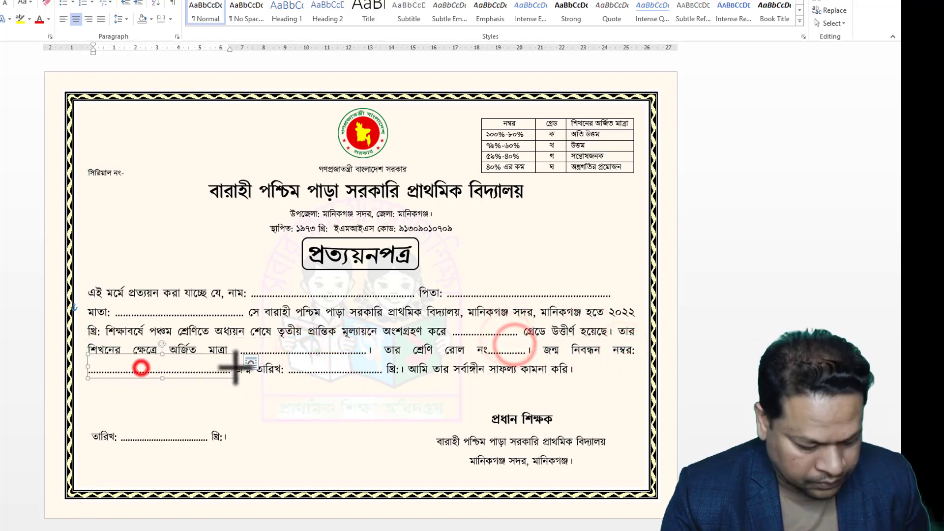
pyautogui.click(362, 365)
pyautogui.click(217, 435)
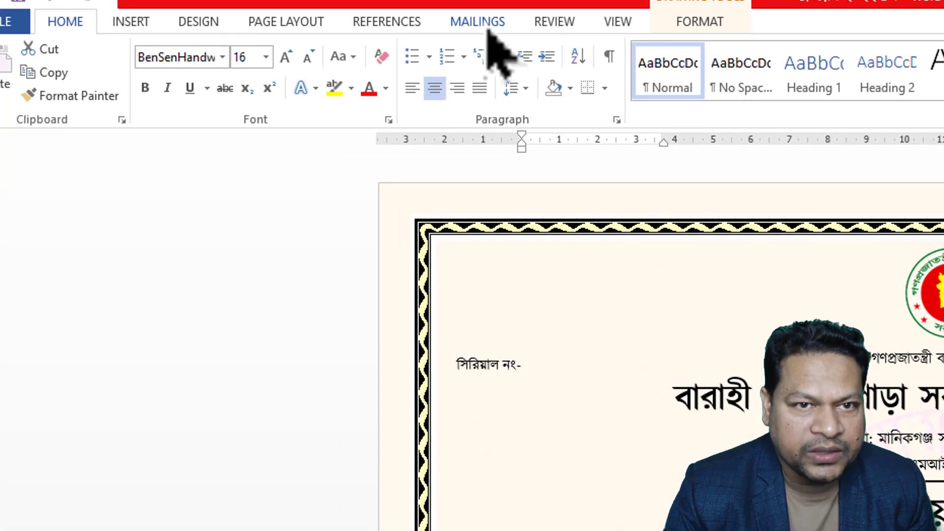
# - Connect the Excel workbook প্রত্যয়ন from the desktop's প্রত্যয়ন folder as the existing recipient list, using table Sheet1$ with column headers
pyautogui.click(488, 27)
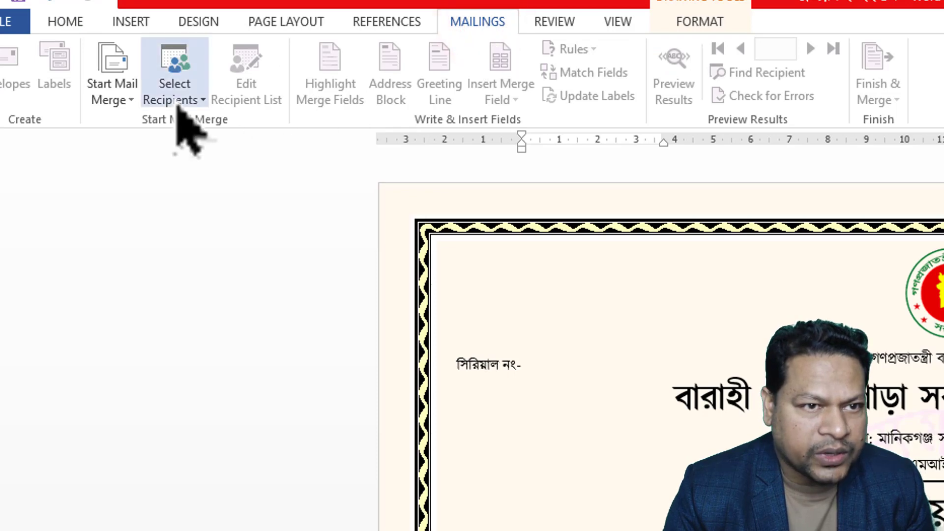
pyautogui.click(192, 105)
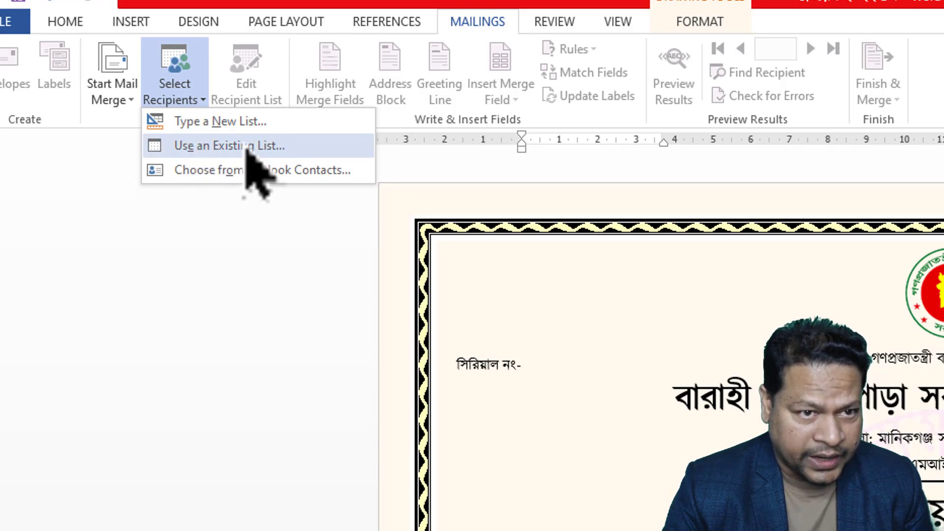
pyautogui.click(255, 153)
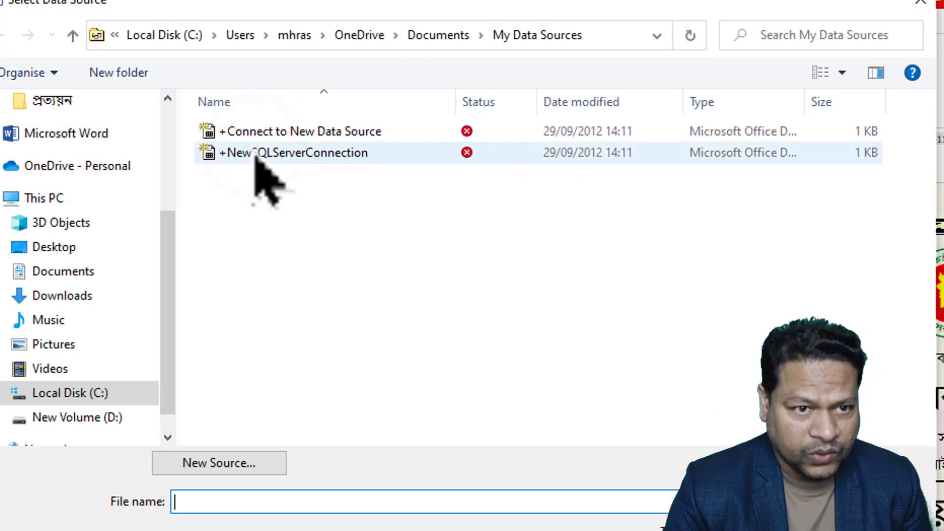
pyautogui.moveTo(166, 301); pyautogui.dragTo(175, 411)
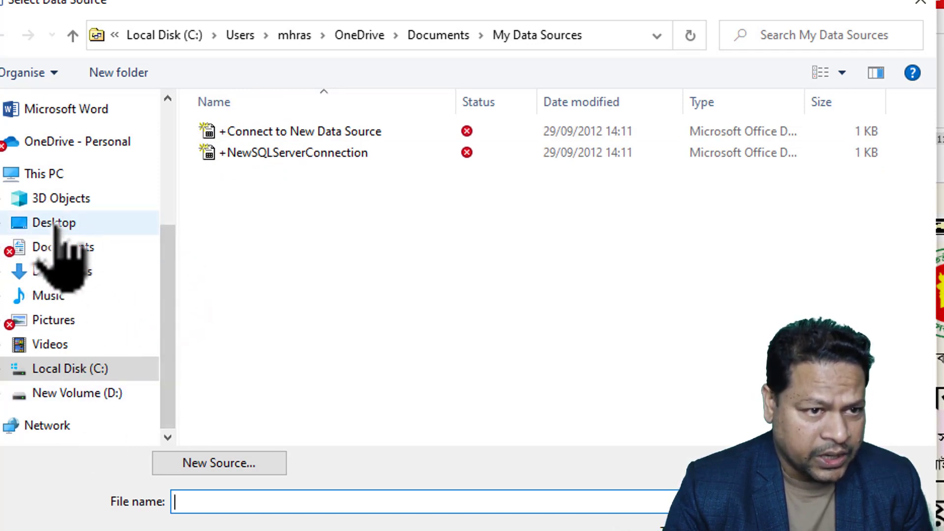
pyautogui.click(54, 223)
pyautogui.doubleClick(251, 163)
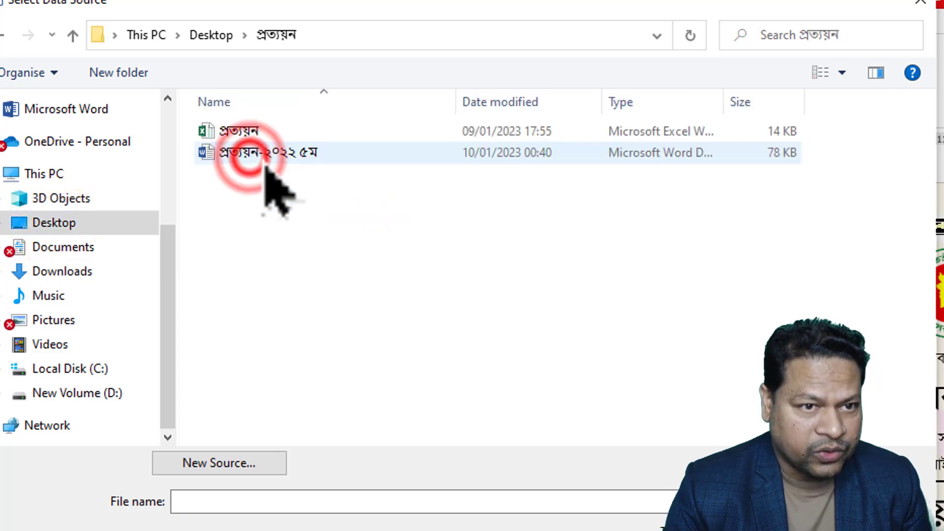
pyautogui.click(255, 131)
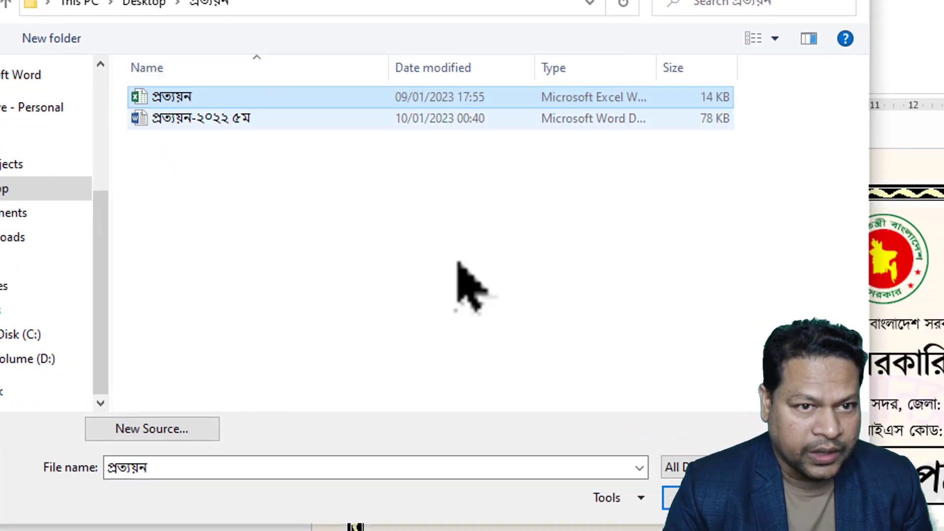
pyautogui.click(698, 498)
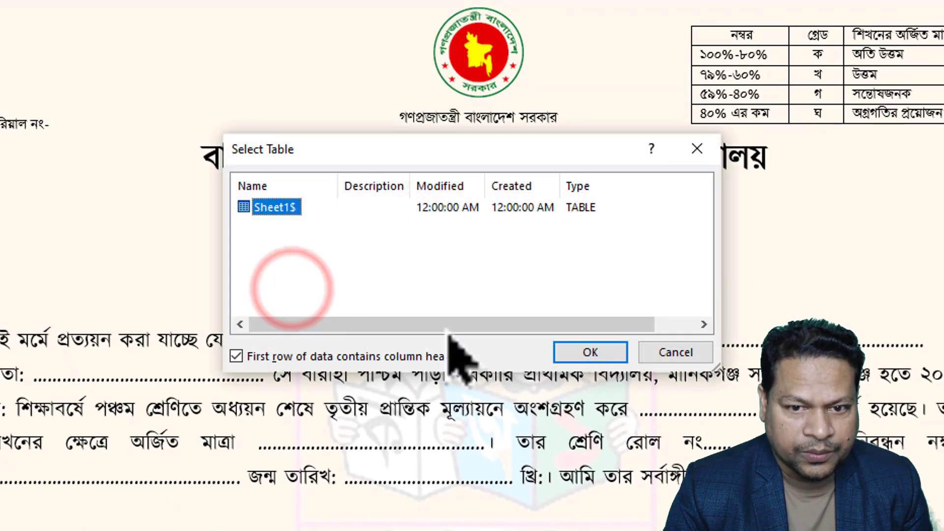
pyautogui.click(589, 352)
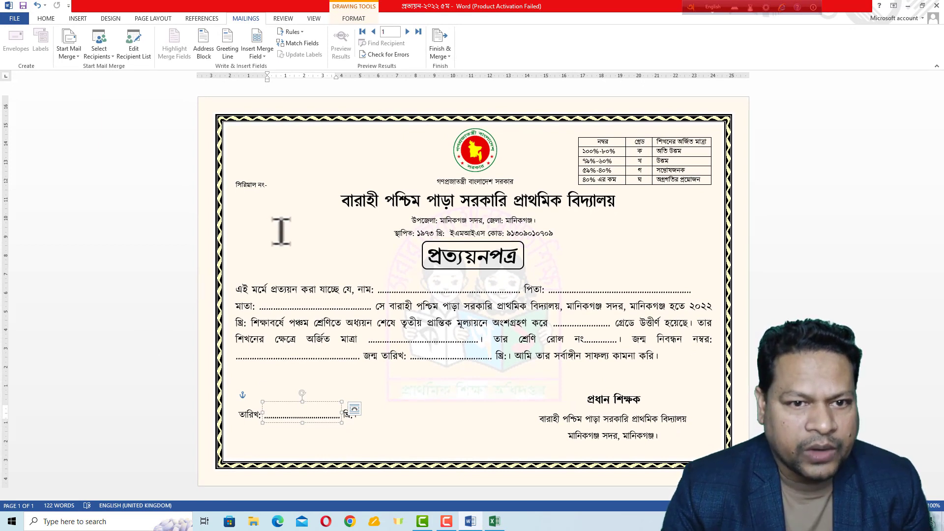
# - Insert the সিরিয়াল_নং merge field into the text box beside the serial number label
pyautogui.click(289, 187)
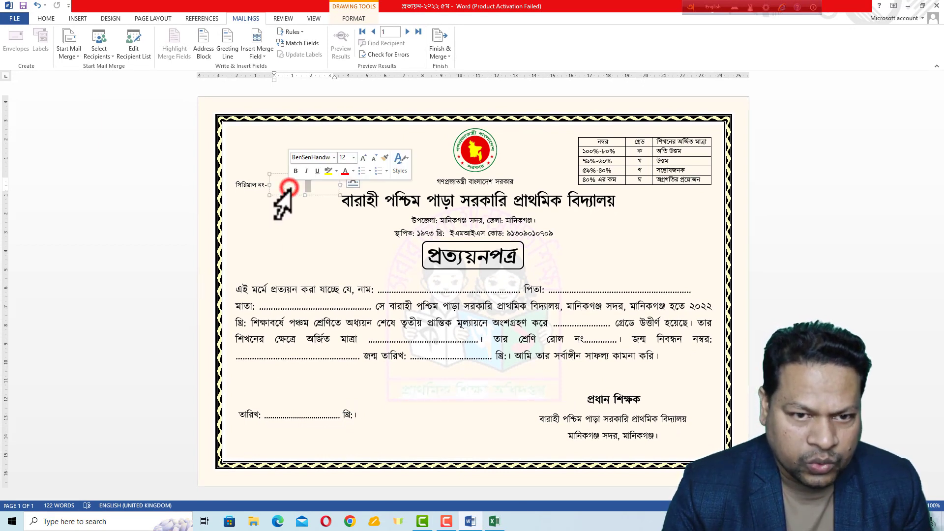
pyautogui.click(290, 189)
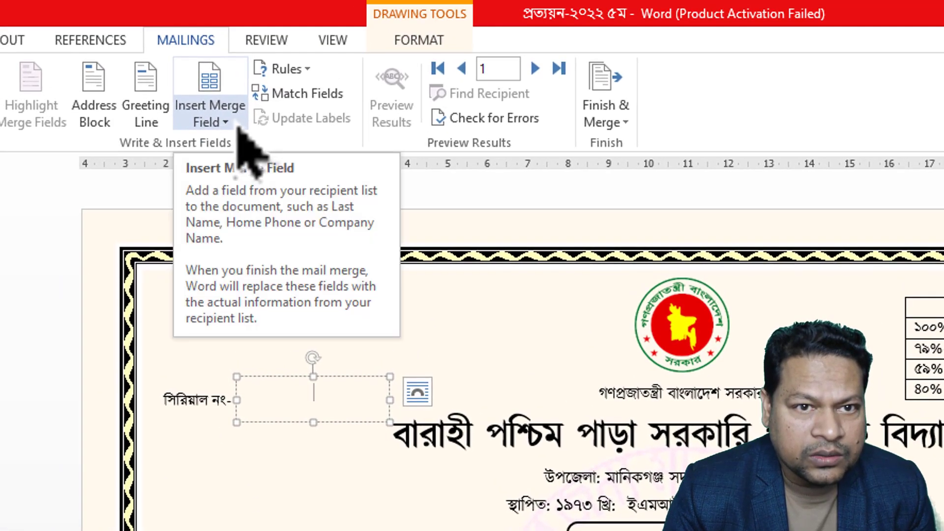
pyautogui.click(227, 124)
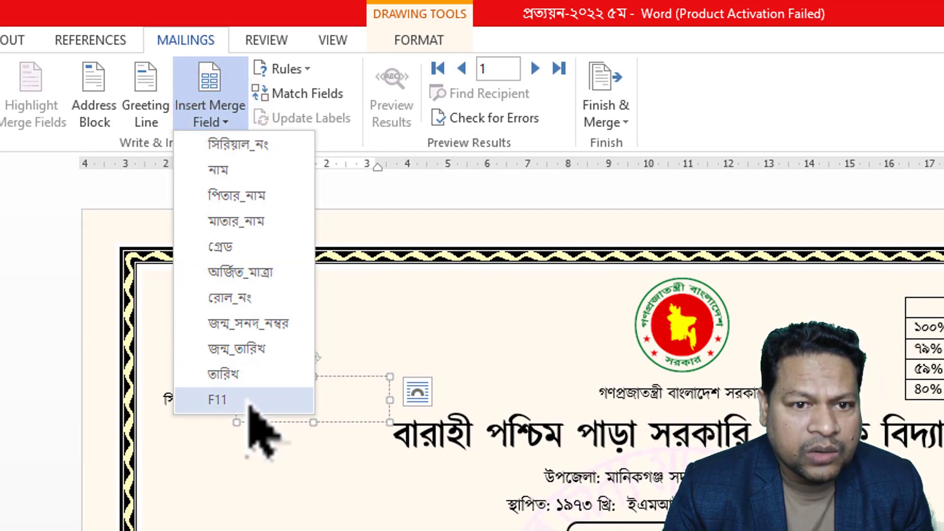
pyautogui.click(258, 145)
pyautogui.click(274, 487)
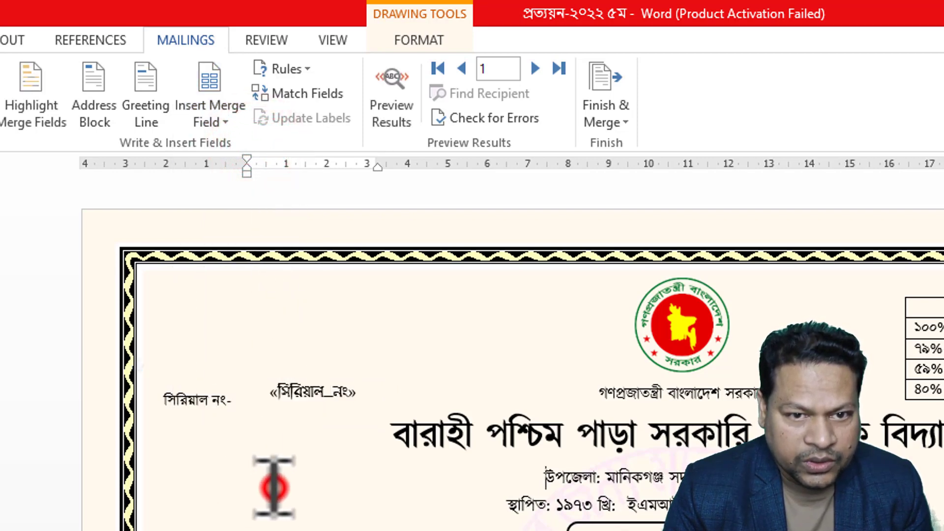
# - Nudge the serial number text box slightly down to line its merge field up with the সিরিয়াল নং- label
pyautogui.click(278, 397)
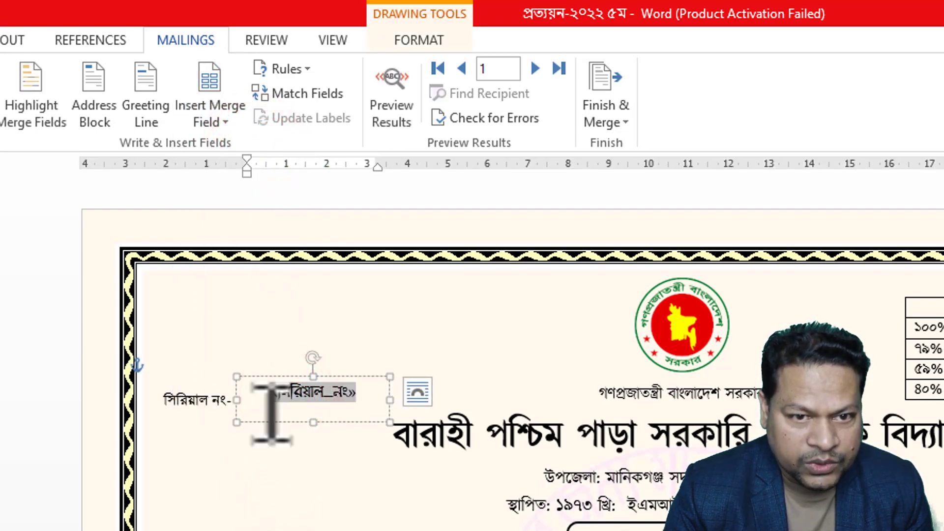
pyautogui.click(272, 422)
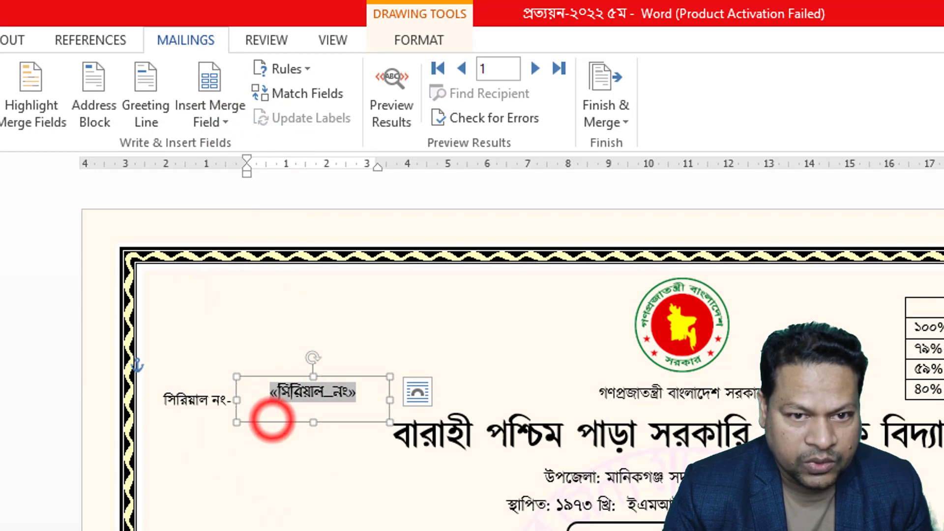
pyautogui.press('Down')
pyautogui.press('Down')
pyautogui.press('Down')
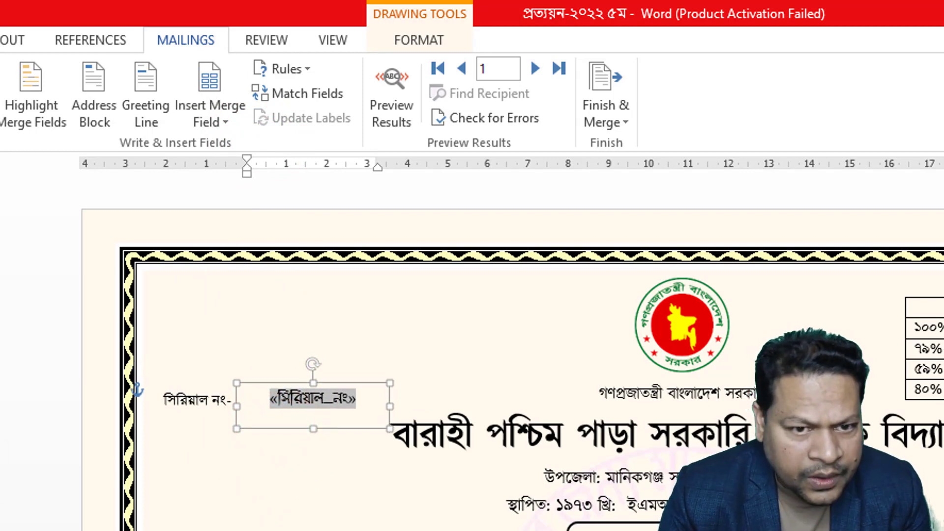
# - Lower the serial number text box a little more, and insert the নাম merge field into the text box on the নাম blank
pyautogui.press('Down')
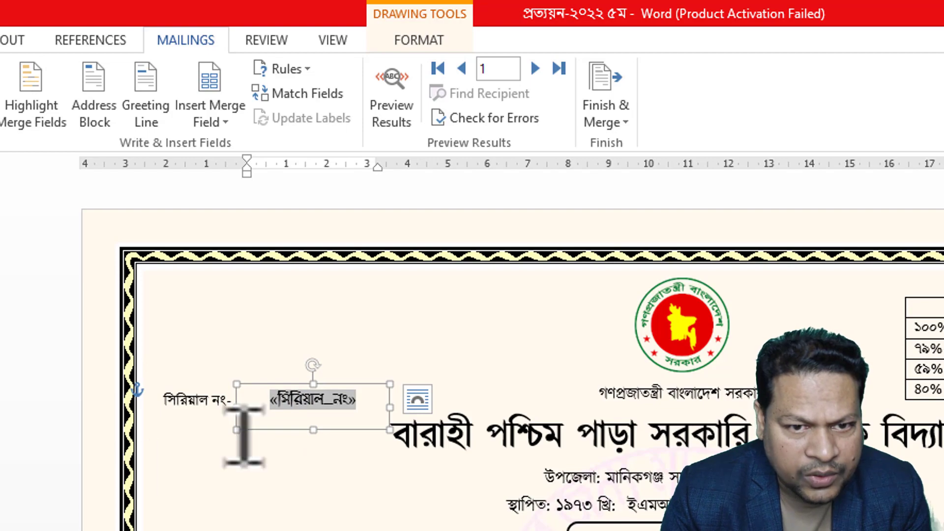
pyautogui.click(344, 385)
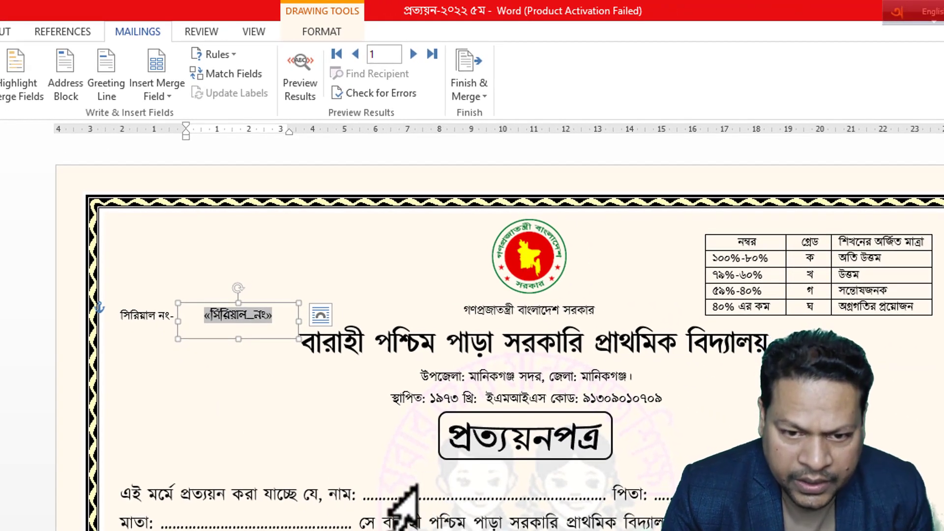
pyautogui.click(419, 487)
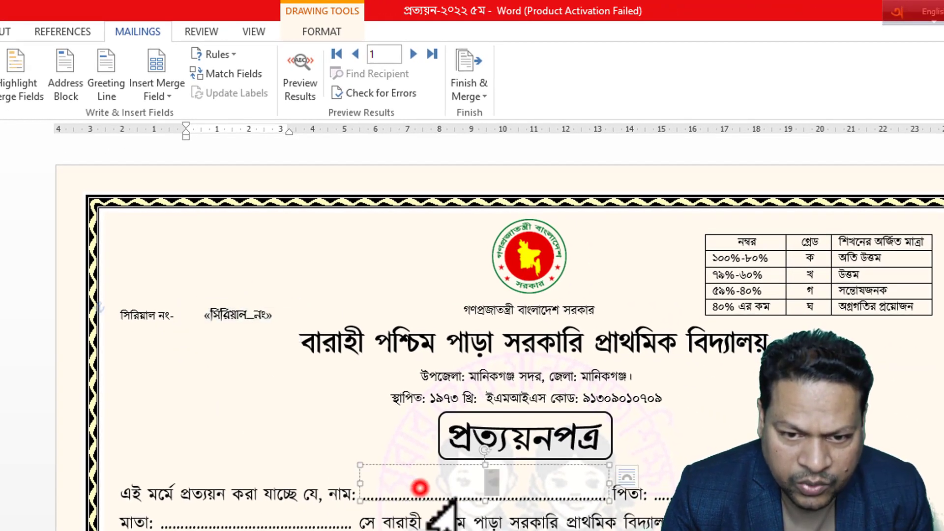
pyautogui.click(170, 96)
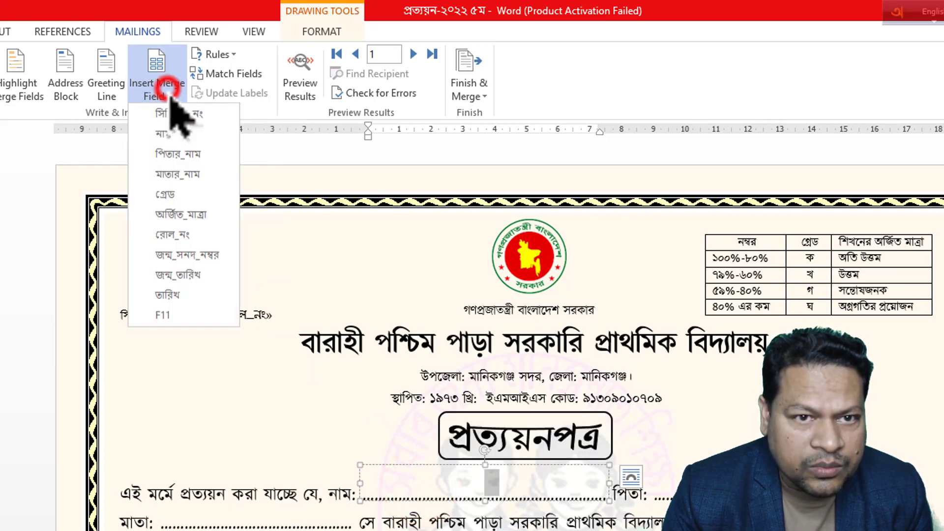
pyautogui.click(175, 130)
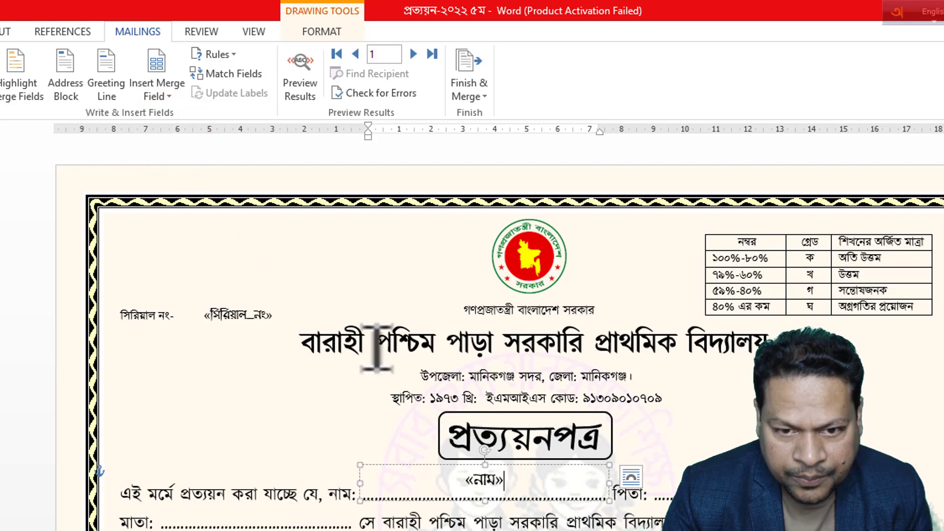
# - Nudge the name text box down so its নাম merge field sits closer to the dotted line
pyautogui.click(408, 464)
pyautogui.click(485, 480)
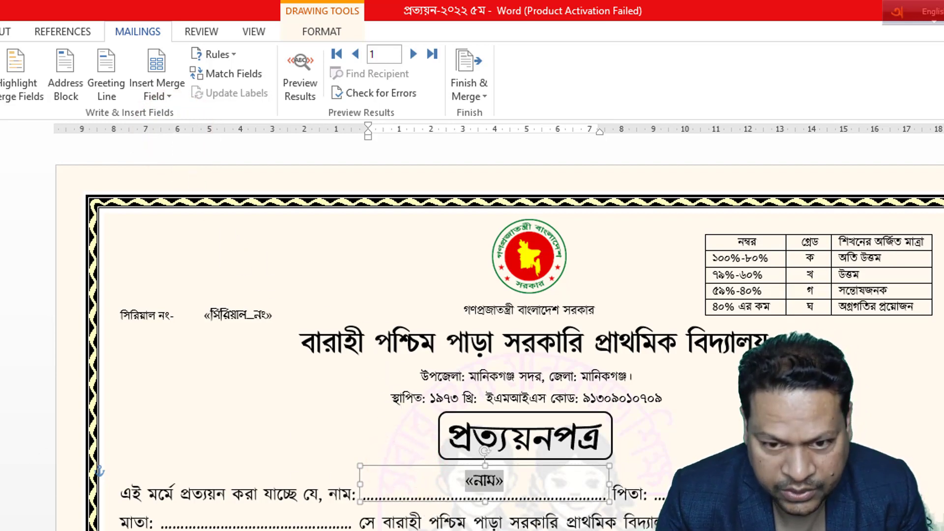
pyautogui.press('Down')
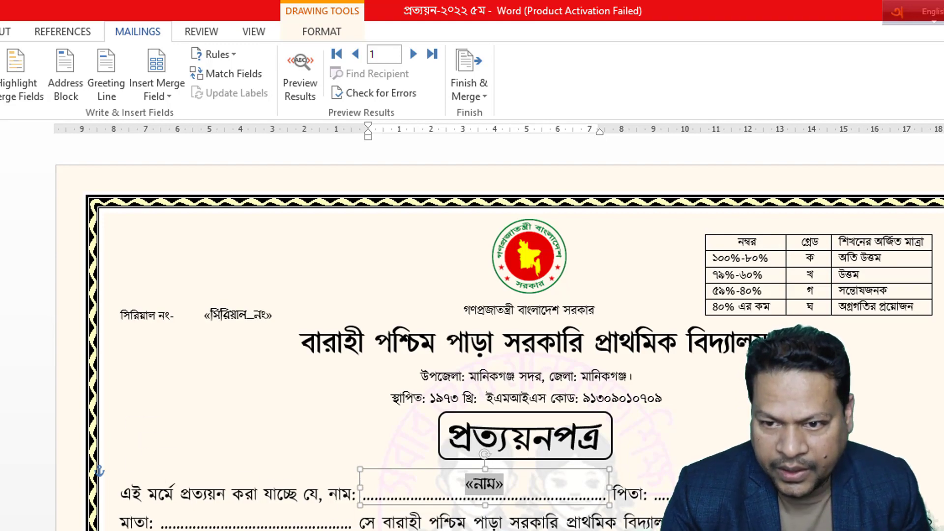
# - Insert the পিতার_নাম and মাতার_নাম merge fields into the text boxes on the পিতা and মাতা blanks
pyautogui.click(777, 485)
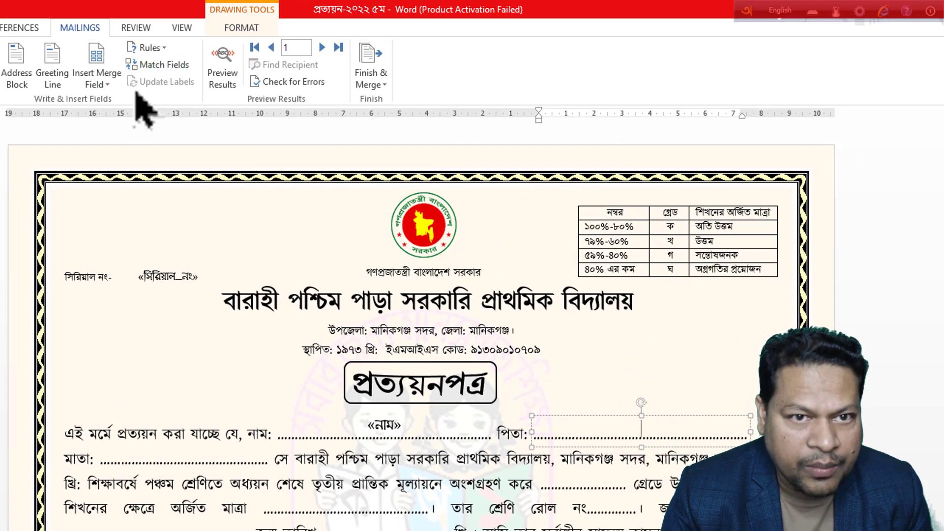
pyautogui.click(108, 83)
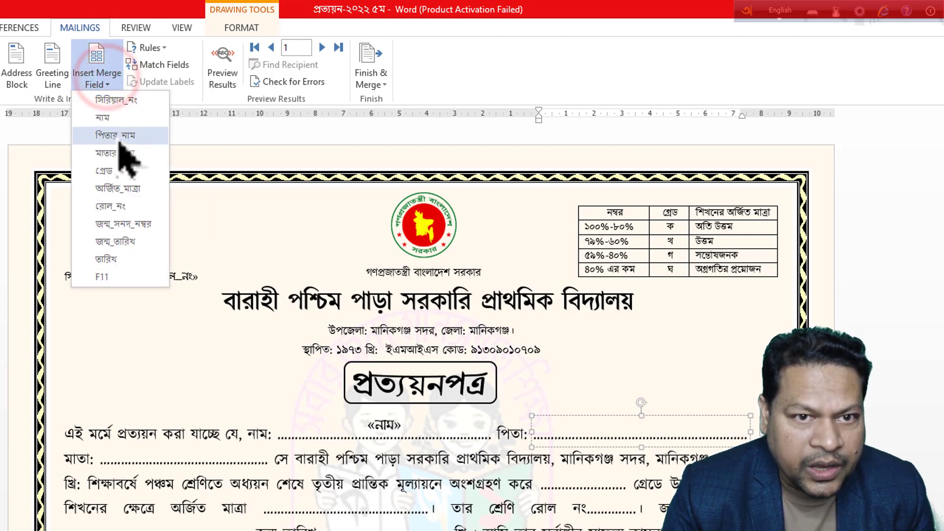
pyautogui.click(118, 136)
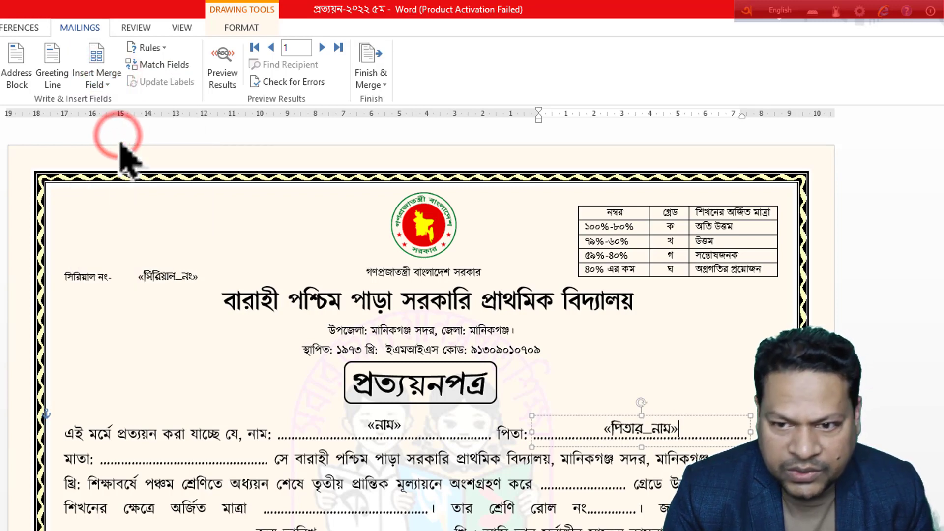
pyautogui.click(178, 456)
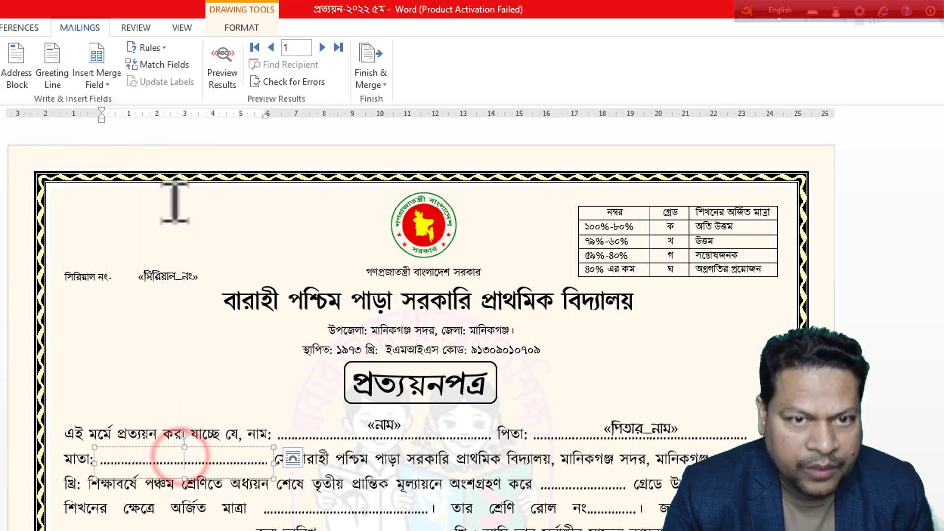
pyautogui.click(108, 81)
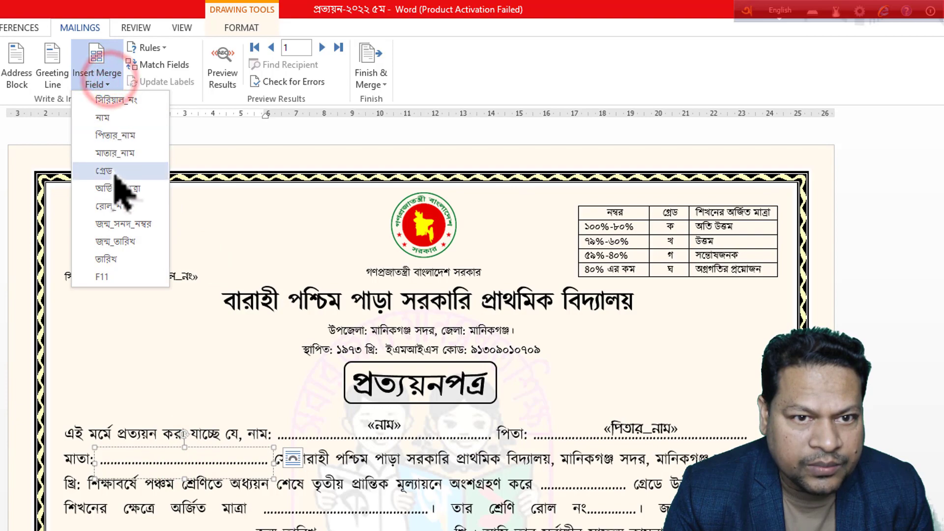
pyautogui.click(117, 150)
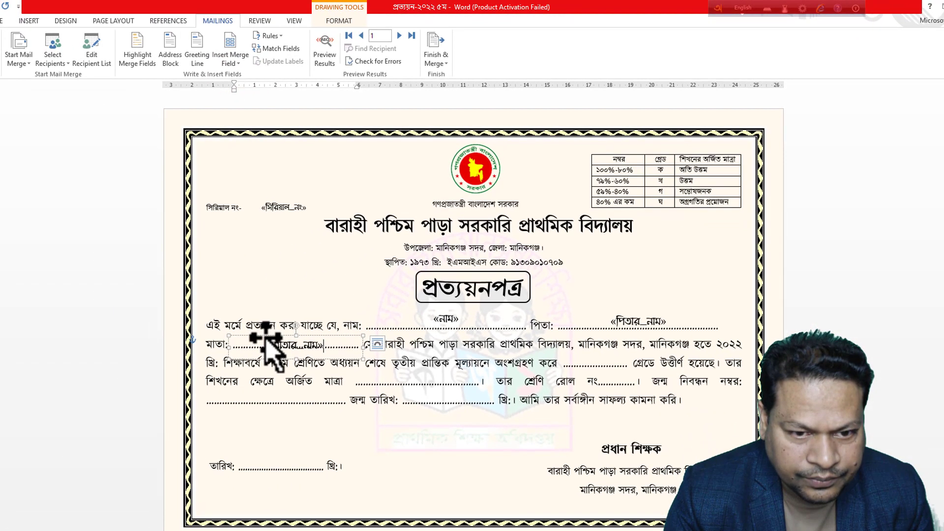
# - Insert the গ্রেড and অর্জিত_মাত্রা merge fields into the text boxes on the grade and achieved level blanks
pyautogui.click(601, 361)
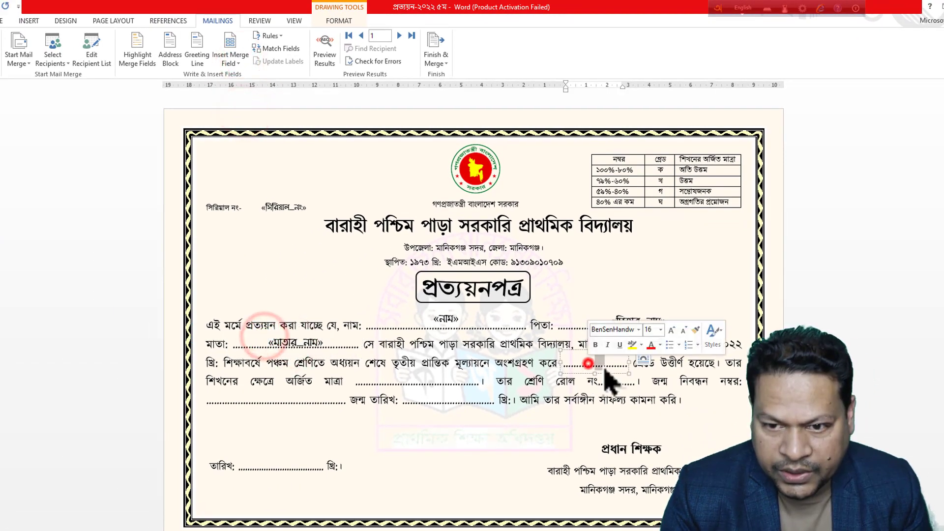
pyautogui.click(237, 59)
pyautogui.click(244, 128)
pyautogui.click(457, 382)
pyautogui.click(238, 59)
pyautogui.click(246, 141)
# - Insert the রোল_নং and জন্ম_সনদ_নম্বর merge fields into the text boxes on the roll number and birth registration number blanks
pyautogui.click(625, 383)
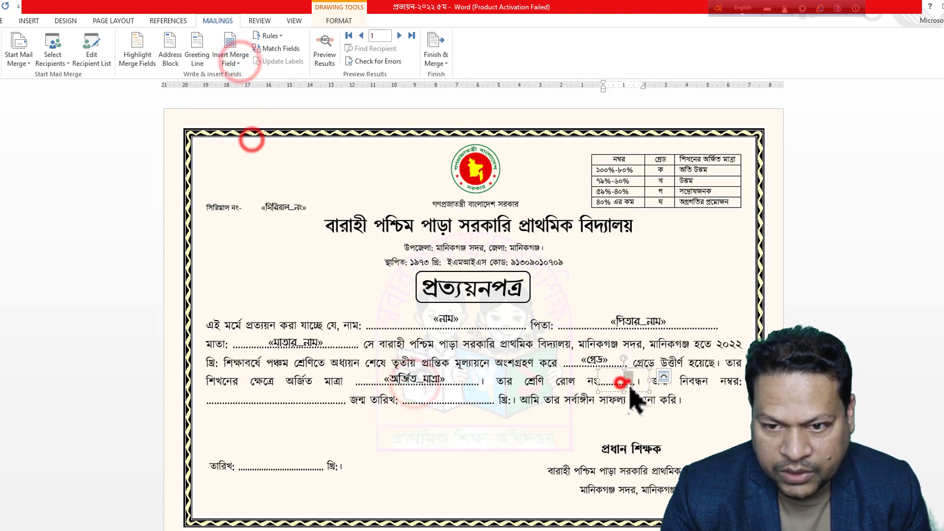
pyautogui.click(239, 60)
pyautogui.click(241, 155)
pyautogui.click(295, 398)
pyautogui.click(237, 60)
pyautogui.click(243, 168)
# - Insert the জন্ম_তারিখ and তারিখ merge fields into the text boxes on the date of birth and certificate date blanks
pyautogui.click(450, 399)
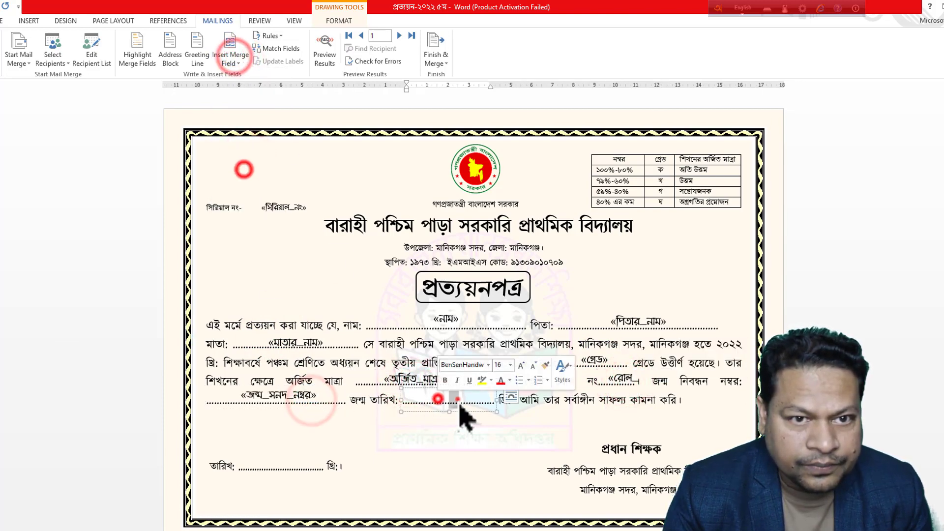
pyautogui.click(237, 59)
pyautogui.click(243, 181)
pyautogui.click(285, 461)
pyautogui.click(237, 59)
pyautogui.click(243, 195)
pyautogui.click(399, 488)
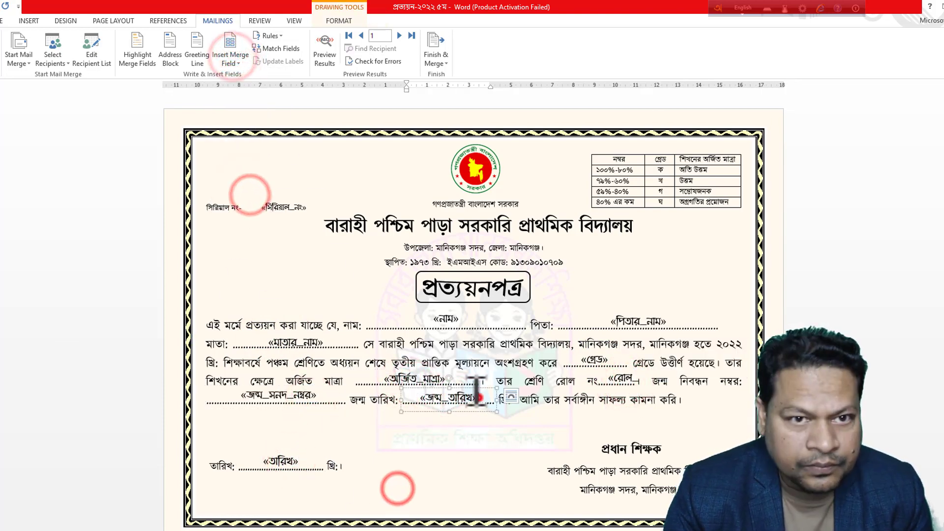
pyautogui.click(479, 396)
pyautogui.click(307, 341)
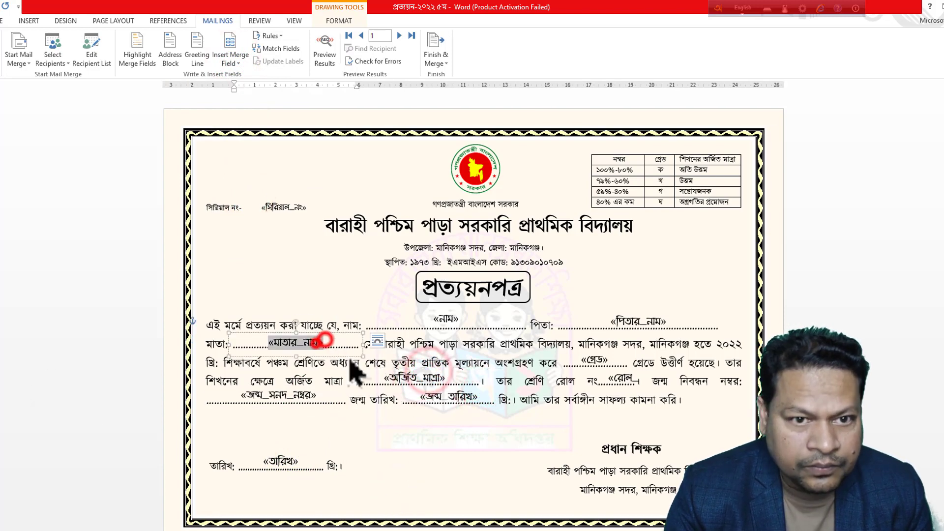
pyautogui.click(850, 303)
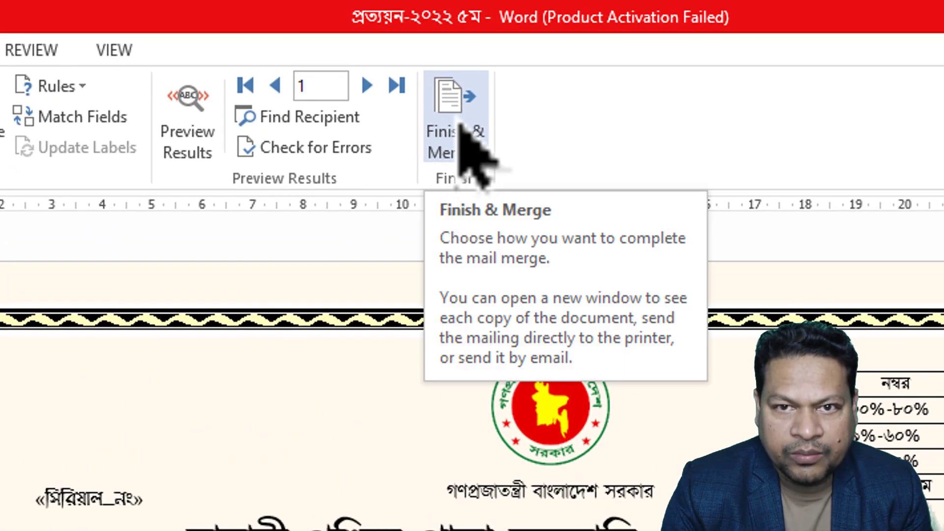
# - Finish the mail merge by merging all records into a new document of individual certificates
pyautogui.click(461, 126)
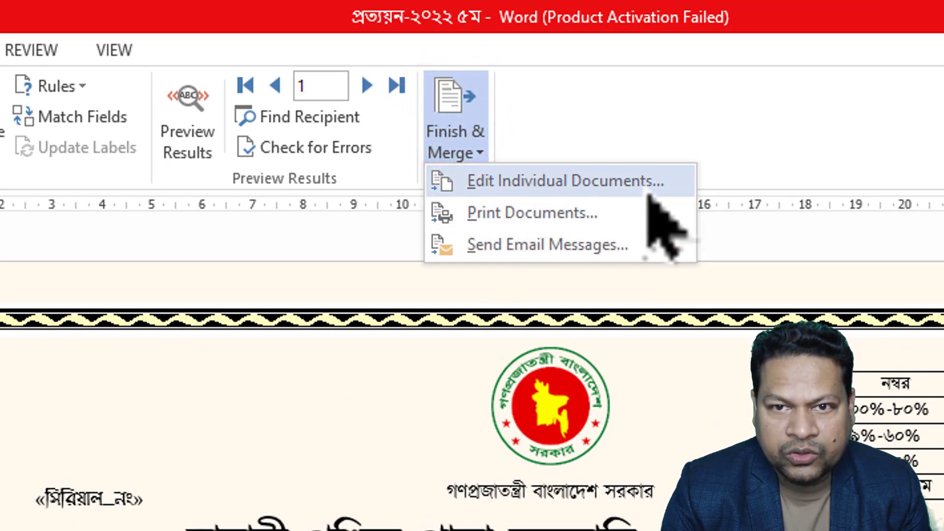
pyautogui.click(612, 187)
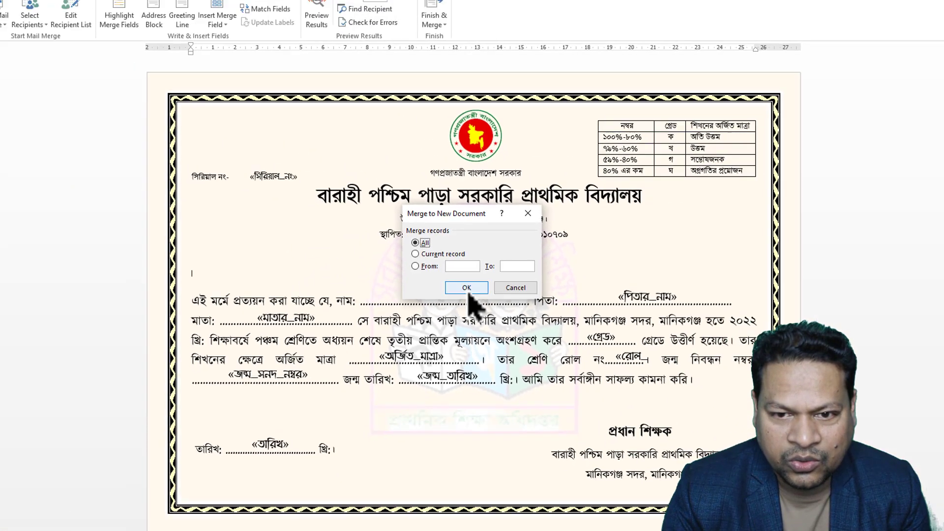
pyautogui.click(467, 290)
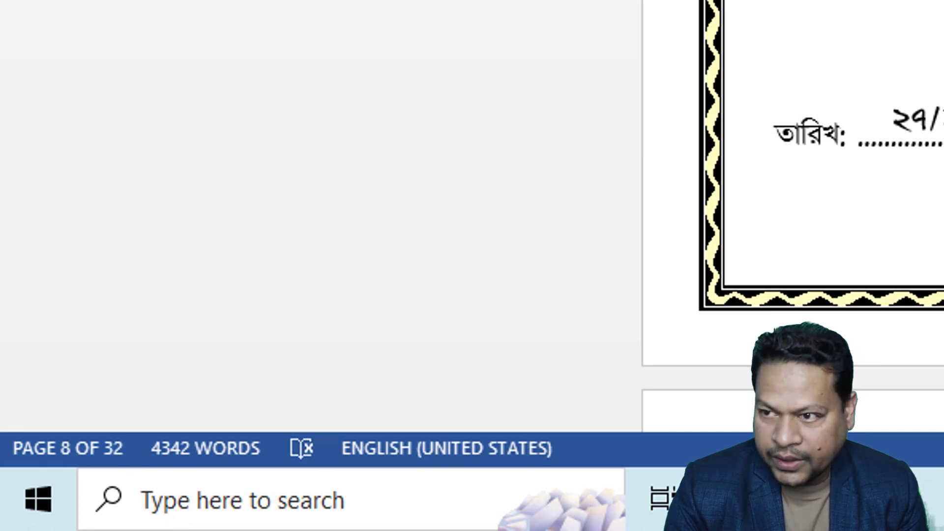
# - Look through the merged certificates down to the last record, and compare the merged document with the template প্রত্যয়ন-২০২২ ৫ম
pyautogui.scroll(-8, 792, 214)
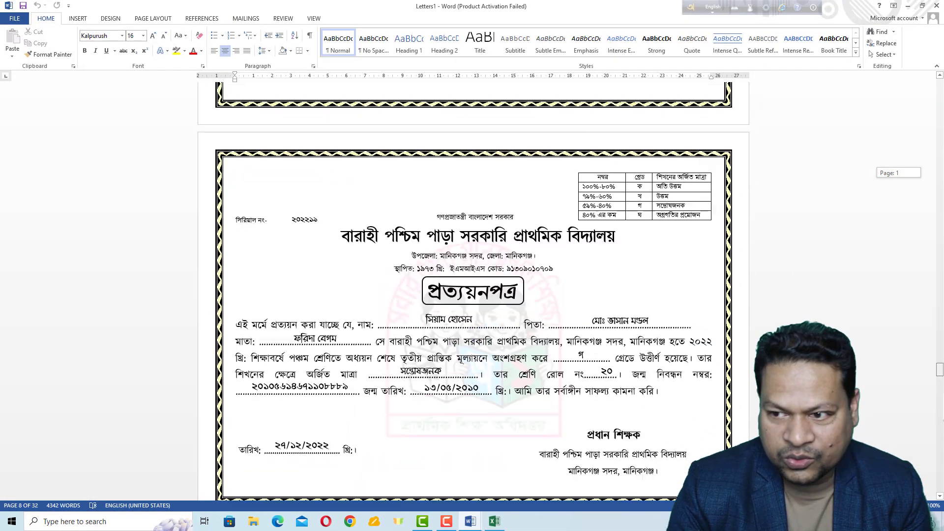
pyautogui.moveTo(940, 370); pyautogui.dragTo(940, 495)
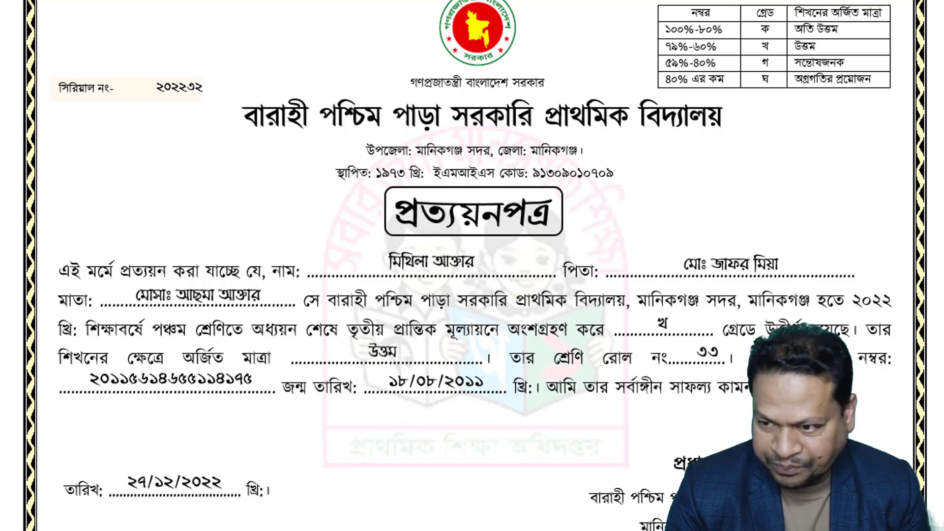
pyautogui.scroll(-15, 473, 265)
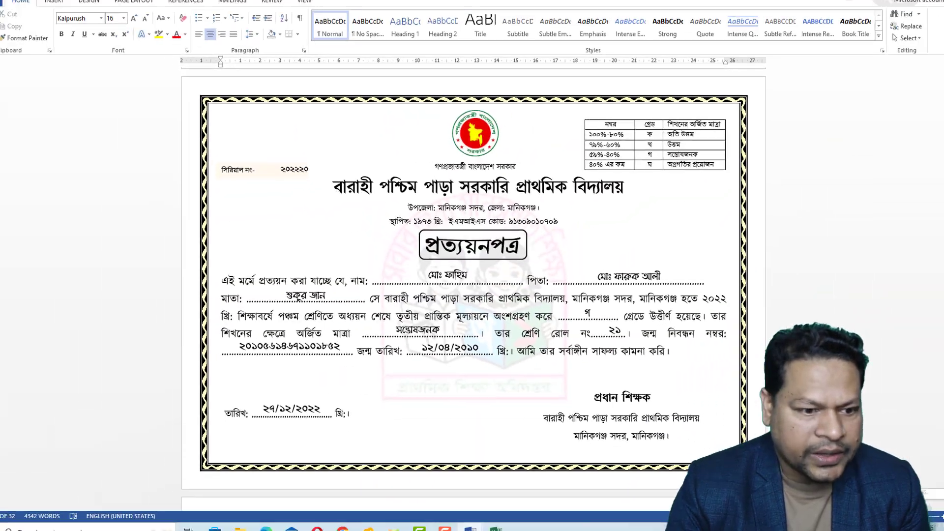
pyautogui.scroll(-15, 472, 275)
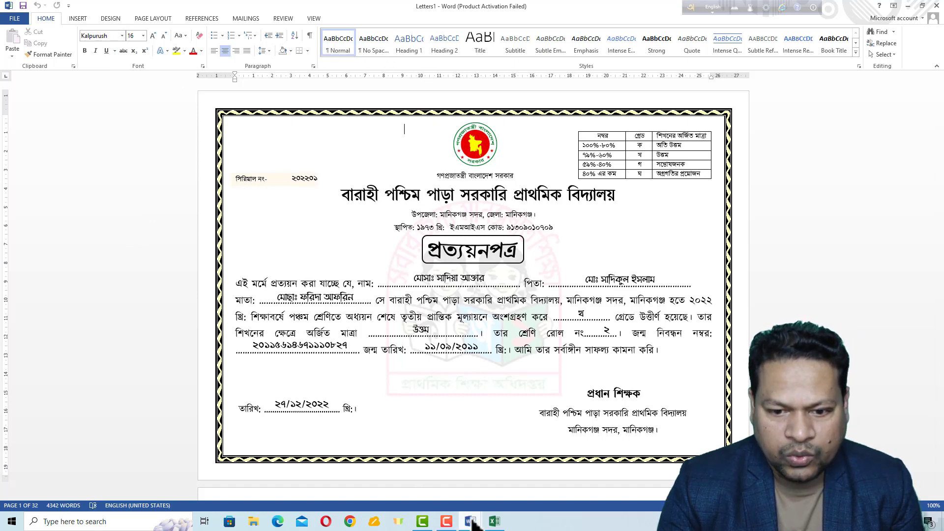
pyautogui.moveTo(470, 520)
pyautogui.click(424, 490)
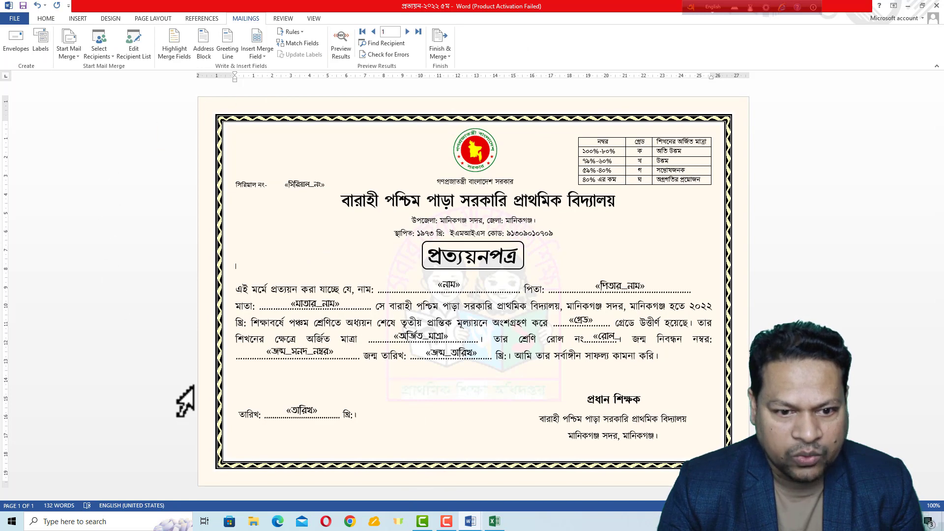
pyautogui.click(908, 6)
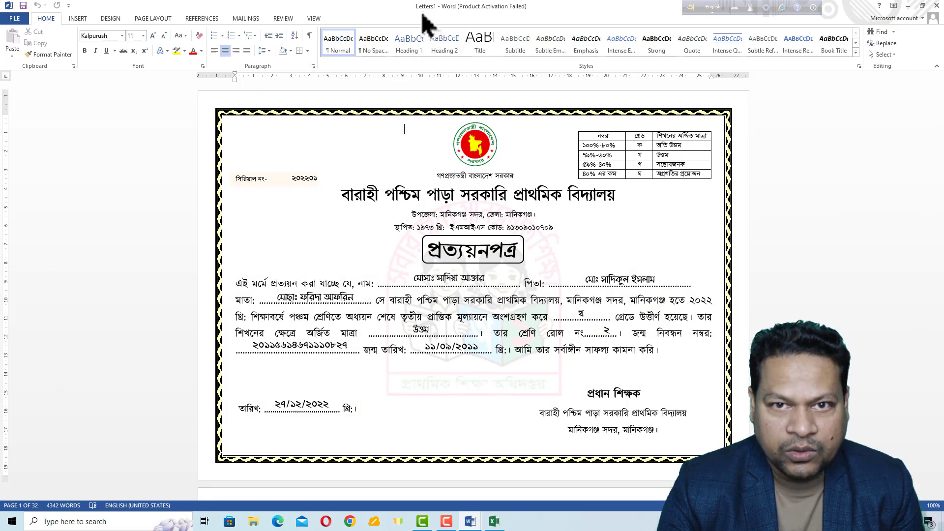
# - Save the merged certificates as a Word document named চূড়ান্ত প্রত্যয়ন ২০২২ in the প্রত্যয়ন folder on the Desktop
pyautogui.click(23, 6)
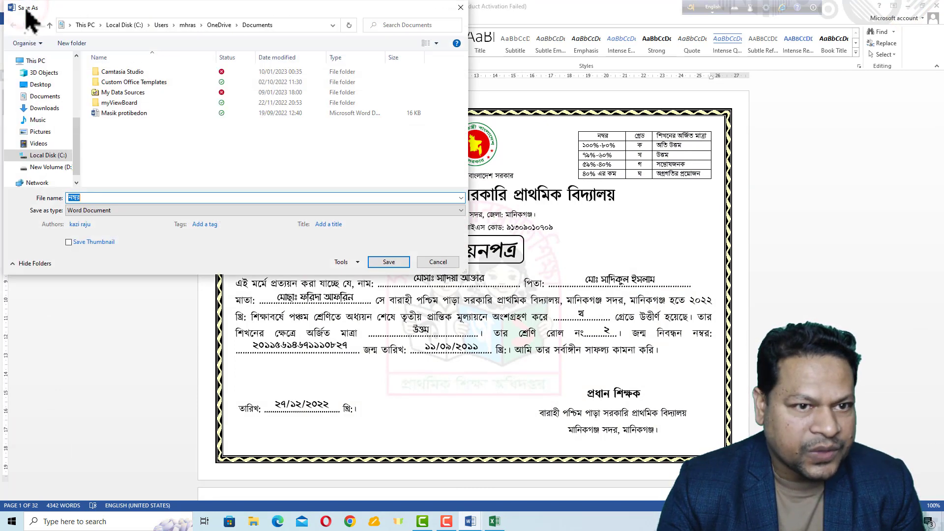
pyautogui.scroll(-1, 78, 147)
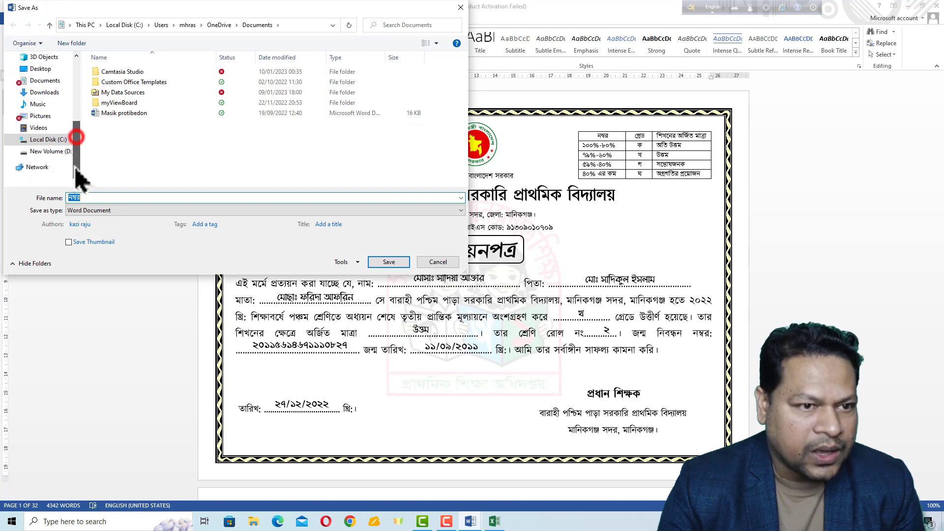
pyautogui.click(44, 69)
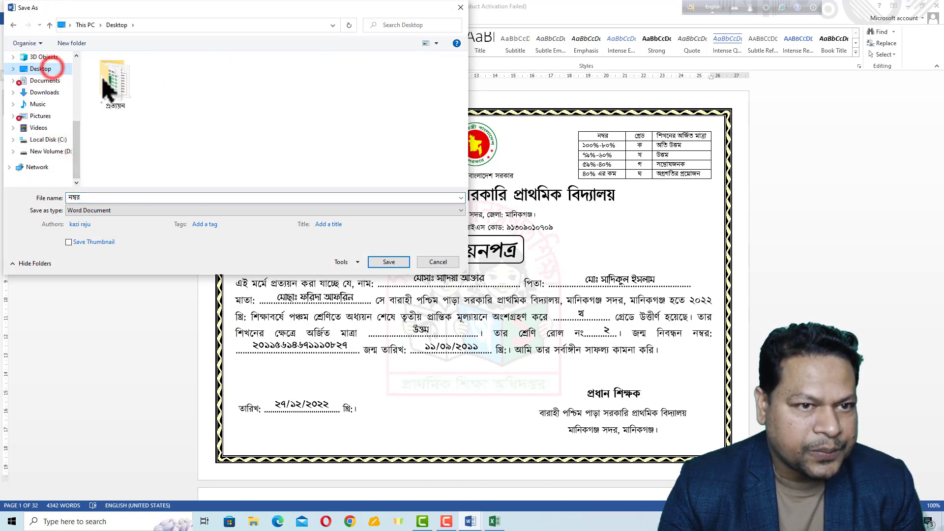
pyautogui.doubleClick(117, 79)
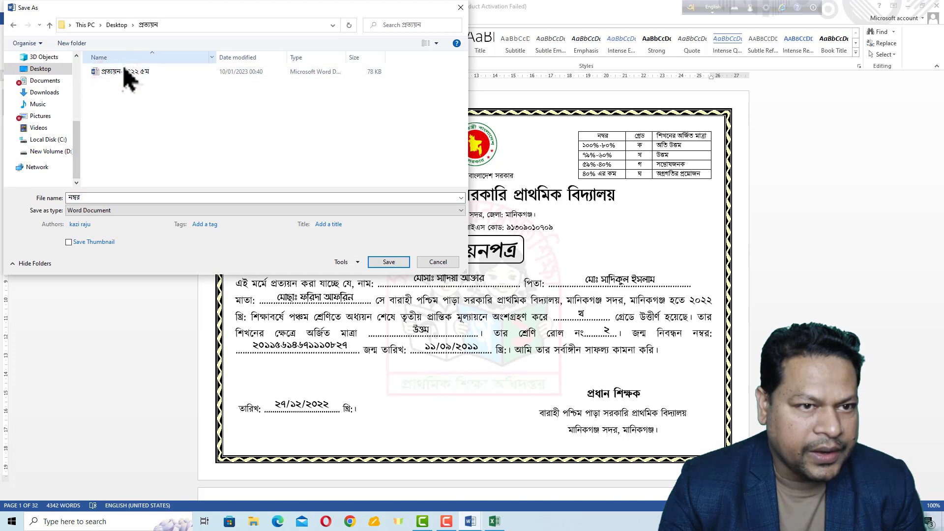
pyautogui.doubleClick(94, 198)
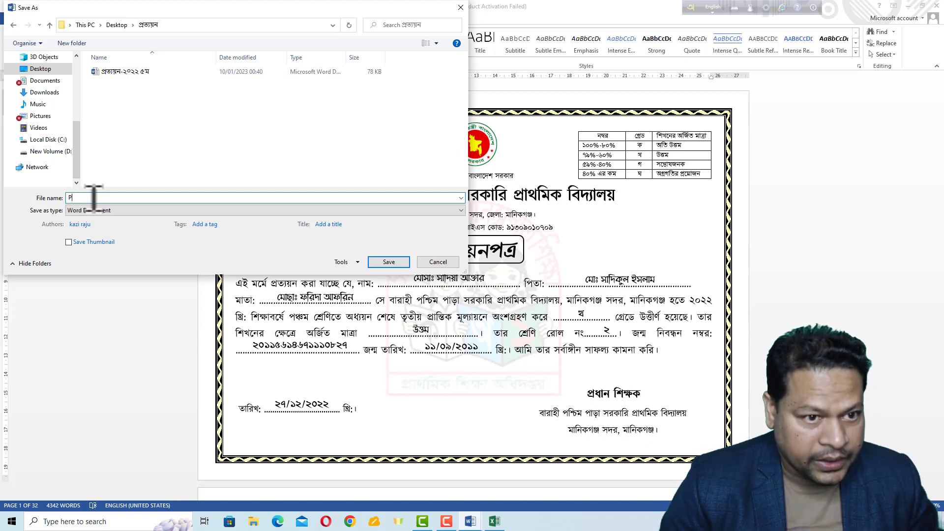
pyautogui.write('চূড়ান্ত প্র')
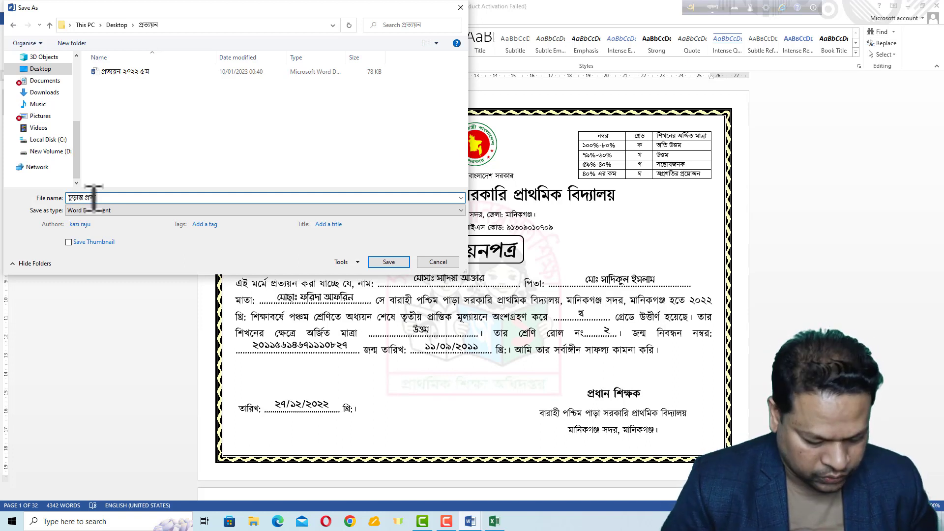
pyautogui.write('ত্যয়ন')
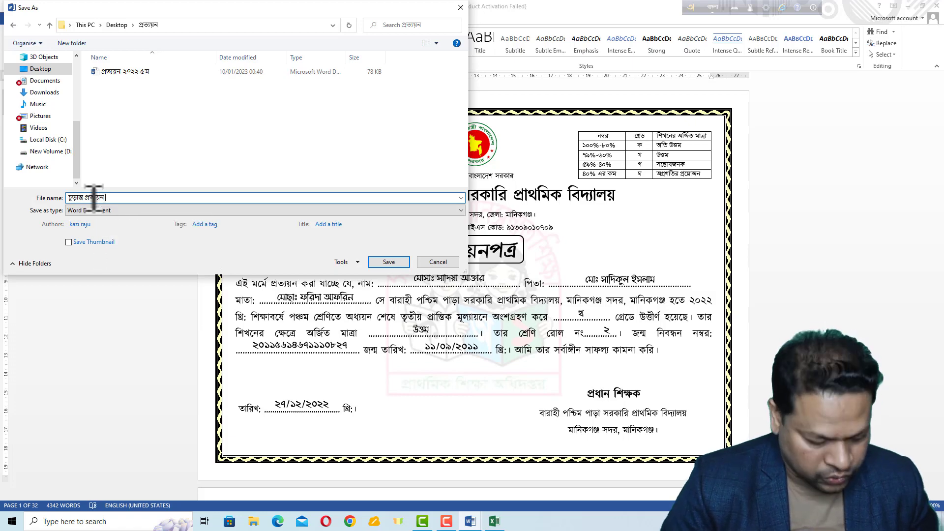
pyautogui.write(' ২০২২')
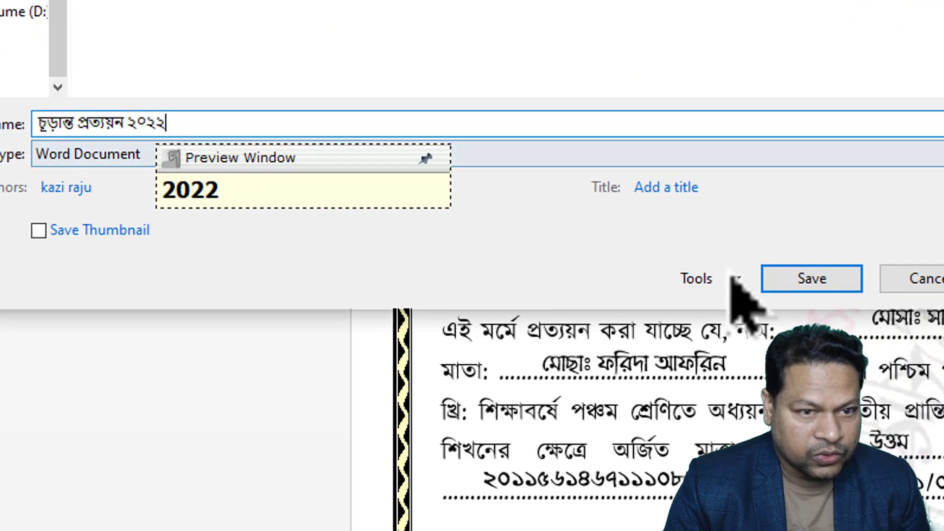
pyautogui.click(816, 277)
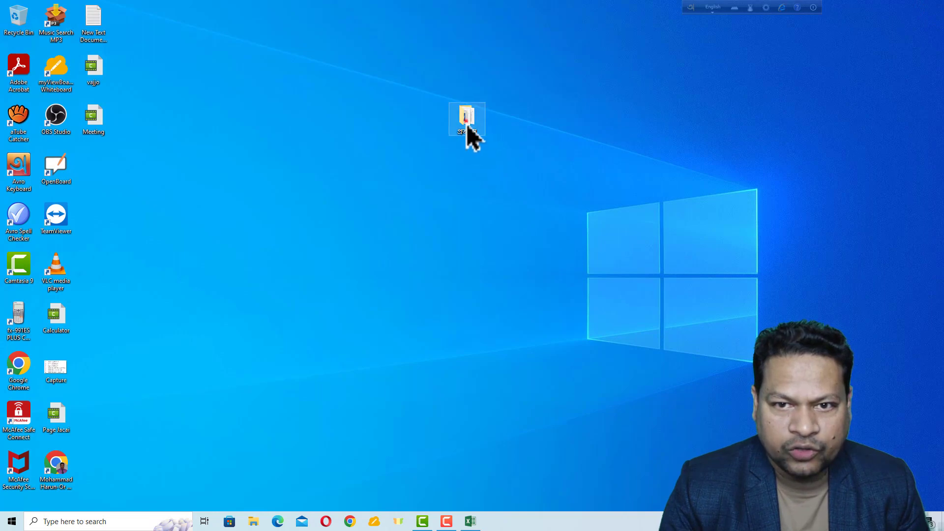
# - Open the template প্রত্যয়ন-২০২২ ৫ম from the প্রত্যয়ন folder on the desktop, check its merge fields and close it
pyautogui.doubleClick(466, 124)
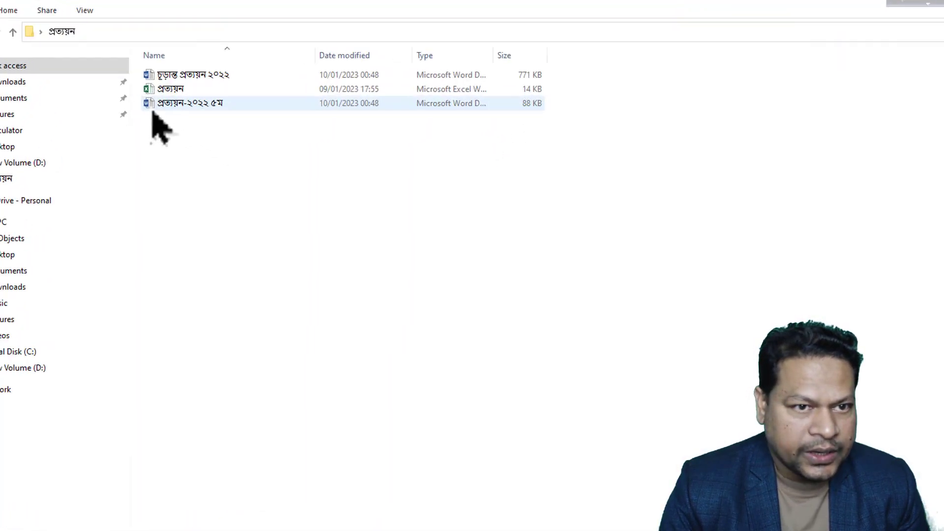
pyautogui.doubleClick(391, 200)
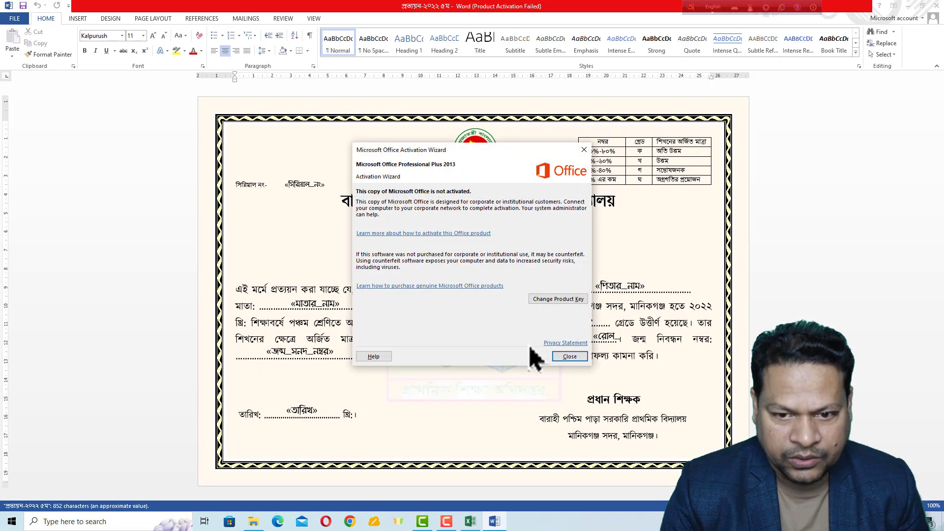
pyautogui.click(566, 356)
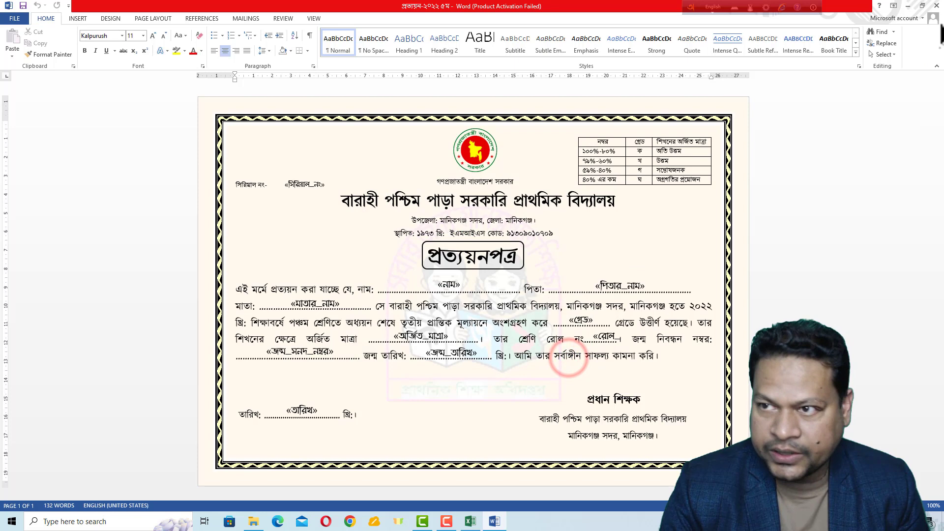
pyautogui.click(937, 5)
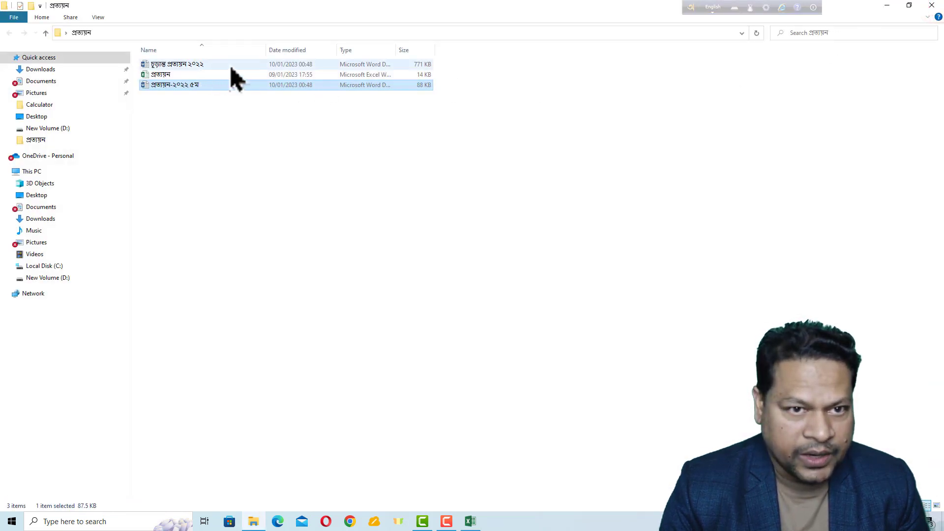
# - Open the saved document চূড়ান্ত প্রত্যয়ন ২০২২, look through its certificates, and close it and the folder
pyautogui.doubleClick(230, 65)
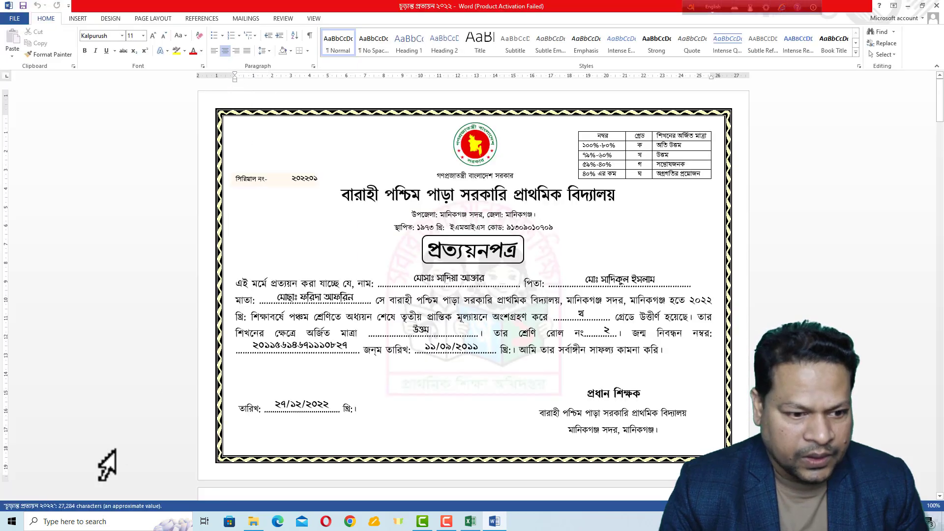
pyautogui.click(569, 354)
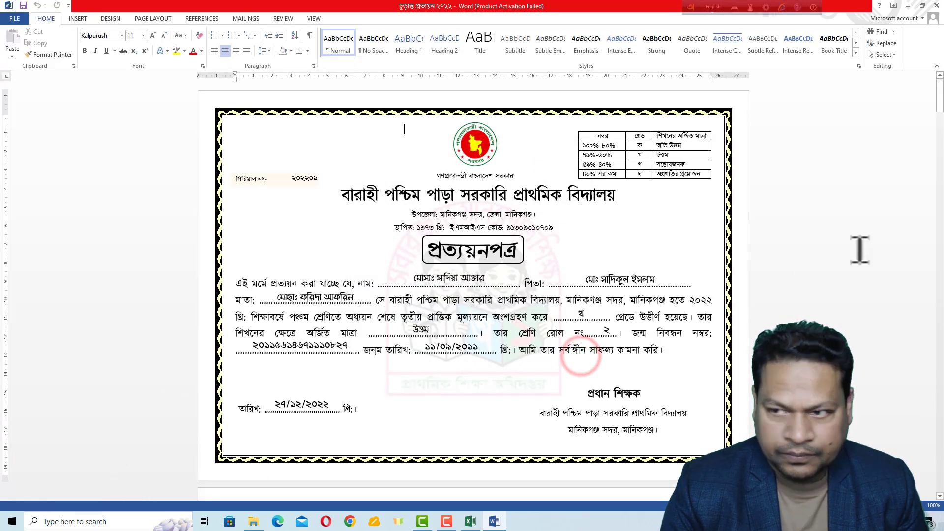
pyautogui.scroll(-15, 881, 143)
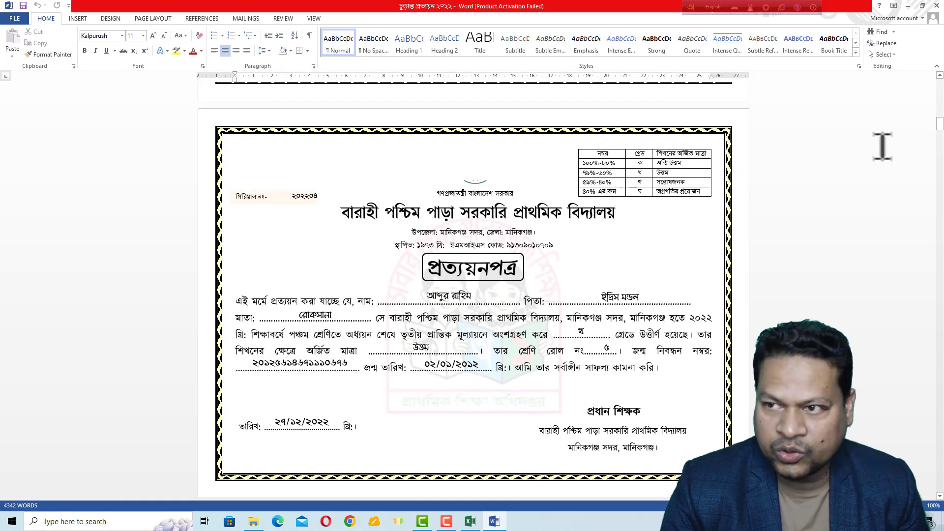
pyautogui.scroll(-15, 940, 138)
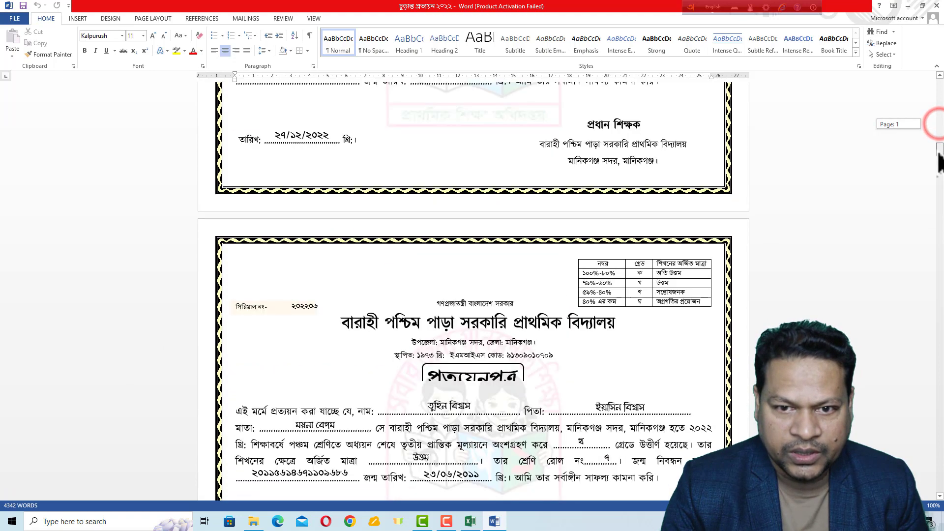
pyautogui.click(937, 5)
pyautogui.click(932, 5)
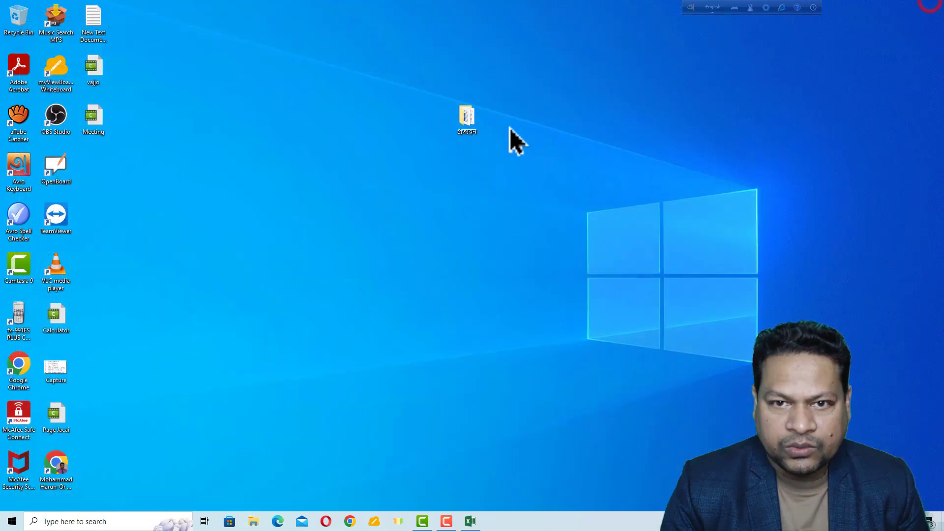
pyautogui.rightClick(256, 68)
pyautogui.click(283, 97)
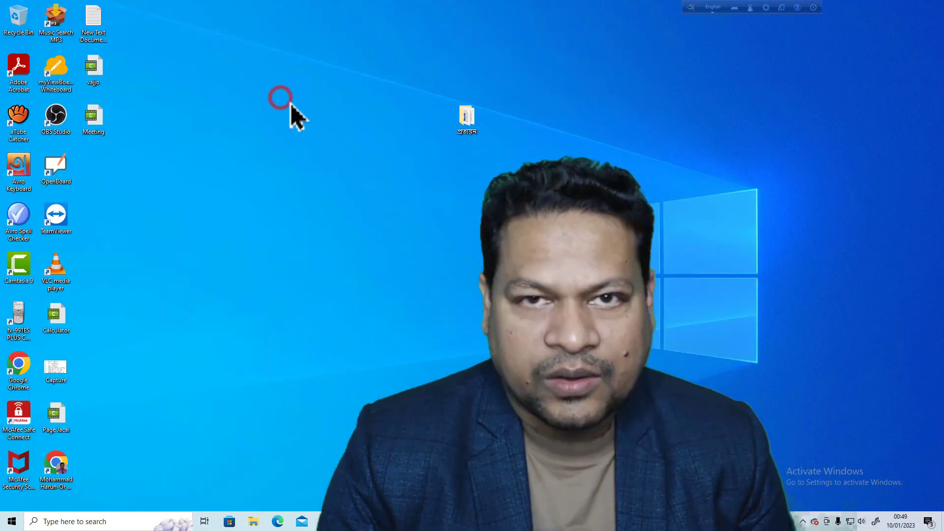